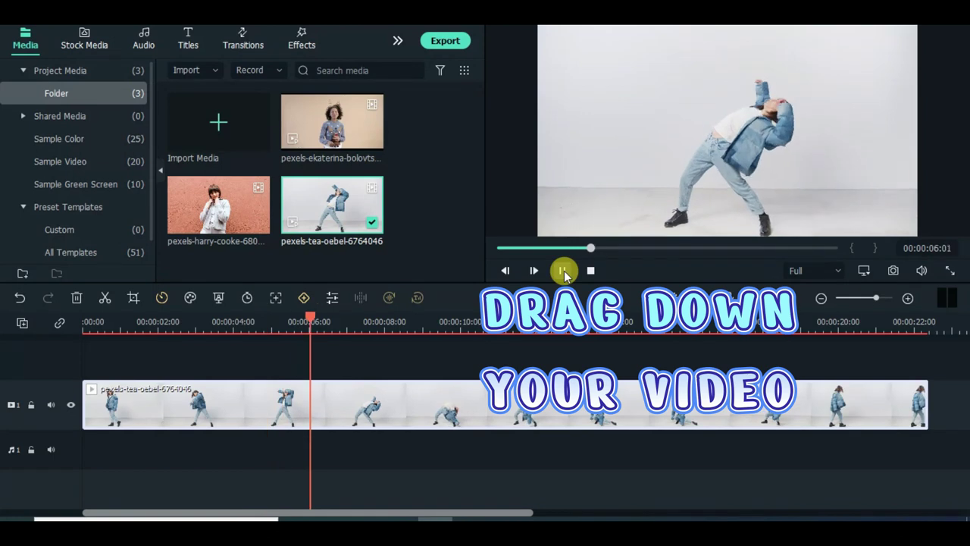
Capture Snapshot_61 of the opening frame and put it in place of the dance video
{"action": "left_click", "coordinate": [500, 249]}
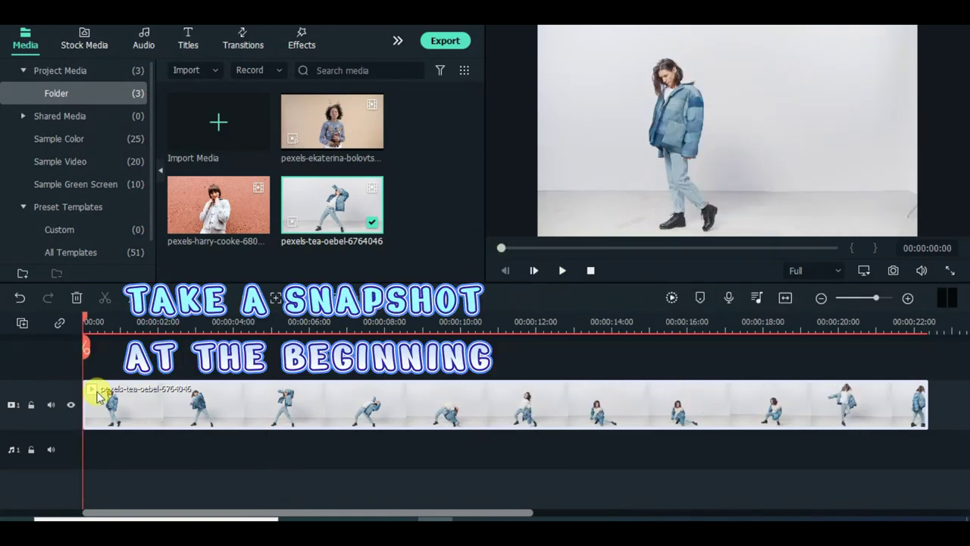
{"action": "left_click", "coordinate": [893, 271]}
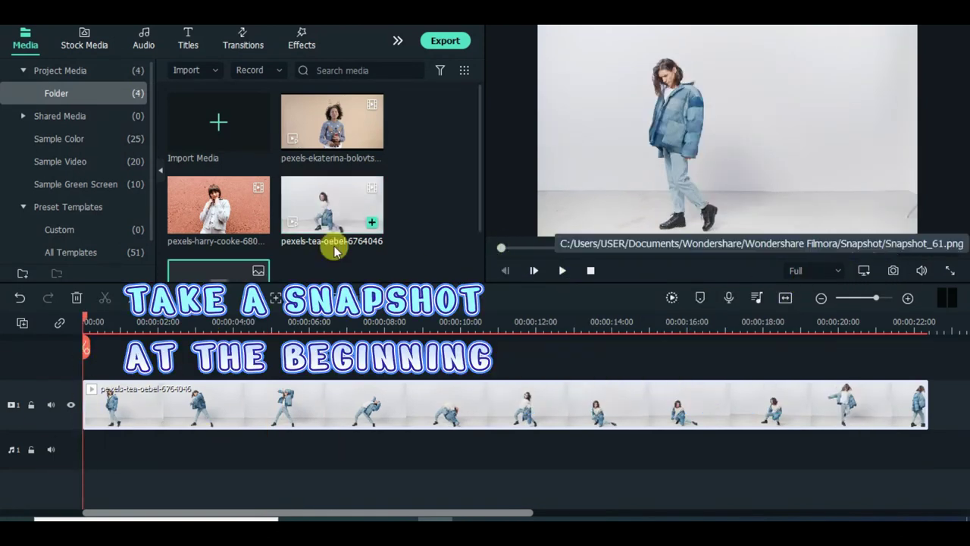
{"action": "scroll", "coordinate": [483, 141], "scroll_direction": "down", "scroll_amount": 2}
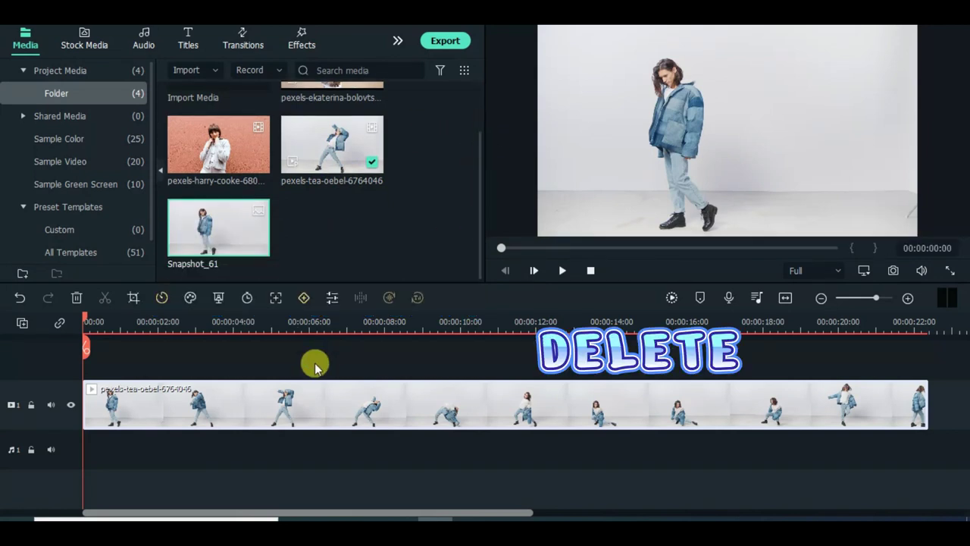
{"action": "left_click", "coordinate": [77, 296]}
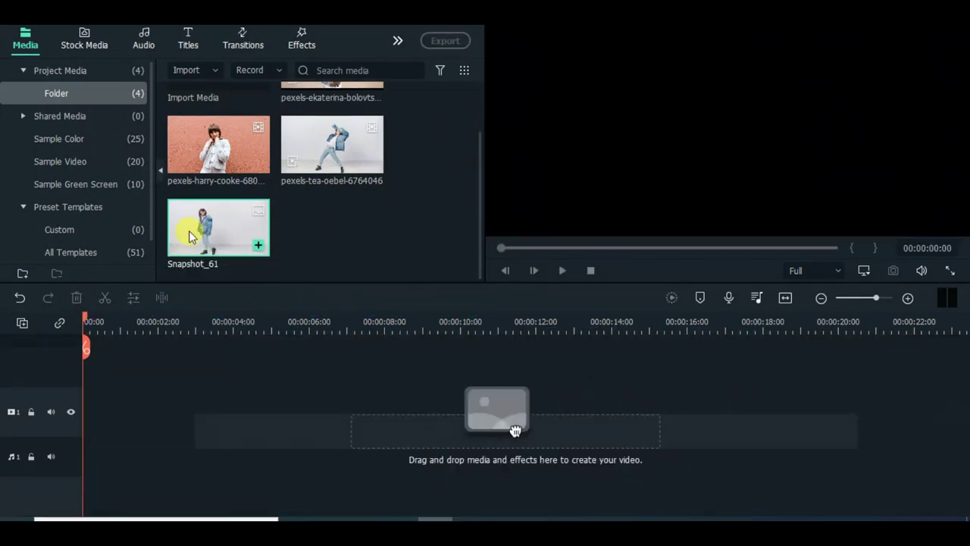
{"action": "left_click_drag", "start_coordinate": [186, 236], "coordinate": [209, 385]}
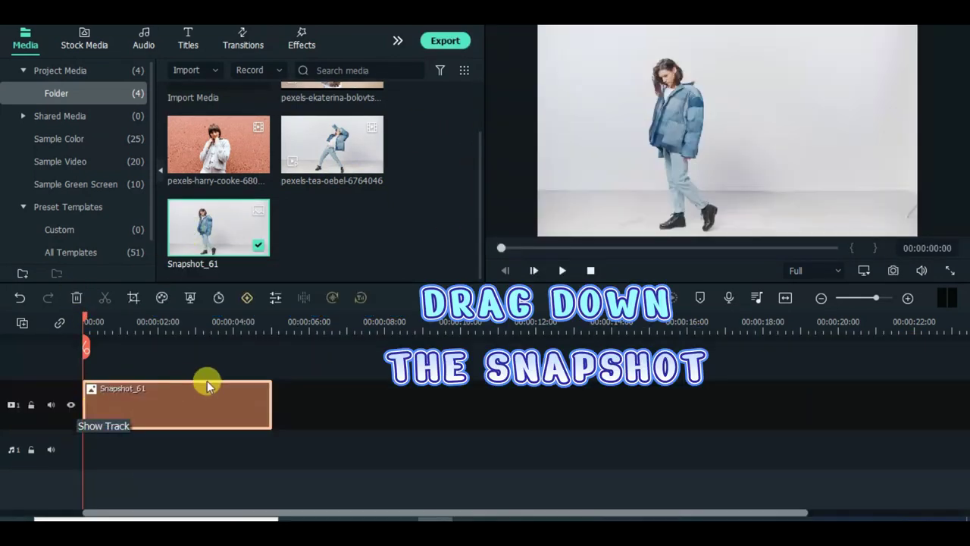
Copy the Snapshot_61 clip and bring up the track management options
{"action": "right_click", "coordinate": [168, 399]}
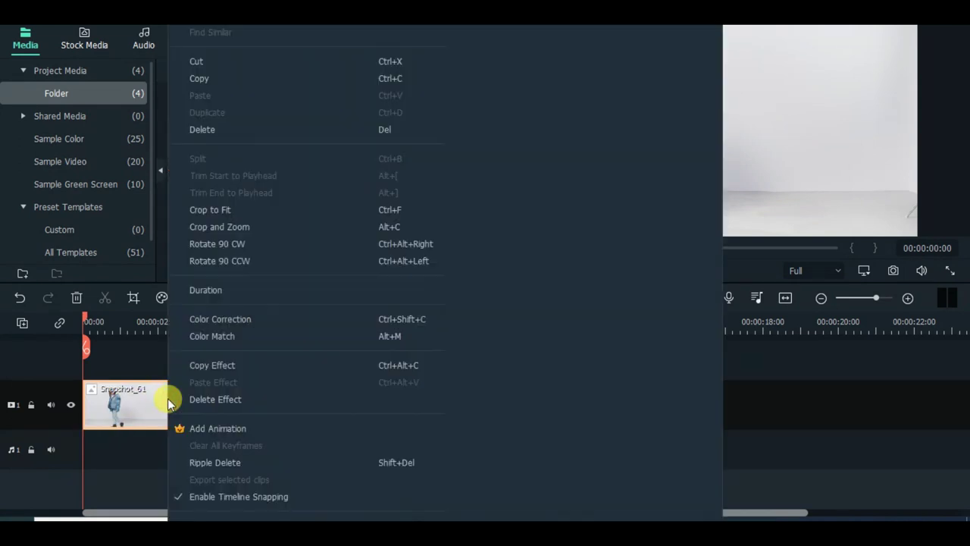
{"action": "left_click", "coordinate": [203, 82]}
{"action": "left_click", "coordinate": [20, 326]}
Add a second video track and paste the Snapshot_61 copy onto it
{"action": "left_click", "coordinate": [40, 356]}
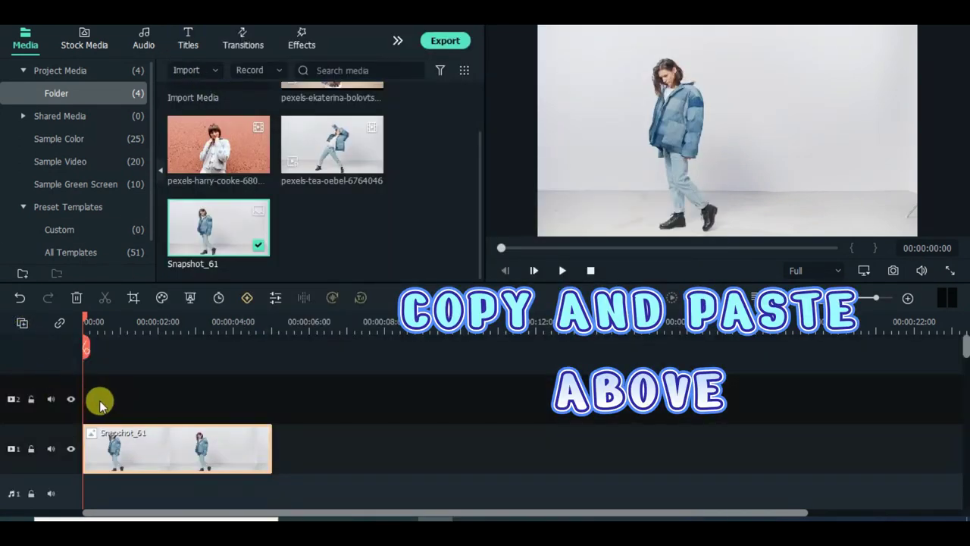
{"action": "right_click", "coordinate": [99, 400]}
{"action": "left_click", "coordinate": [152, 96]}
Give the top clip an inverted Circle mask as a tall oval, 41.87 × 69.34, around the woman
{"action": "double_click", "coordinate": [155, 408]}
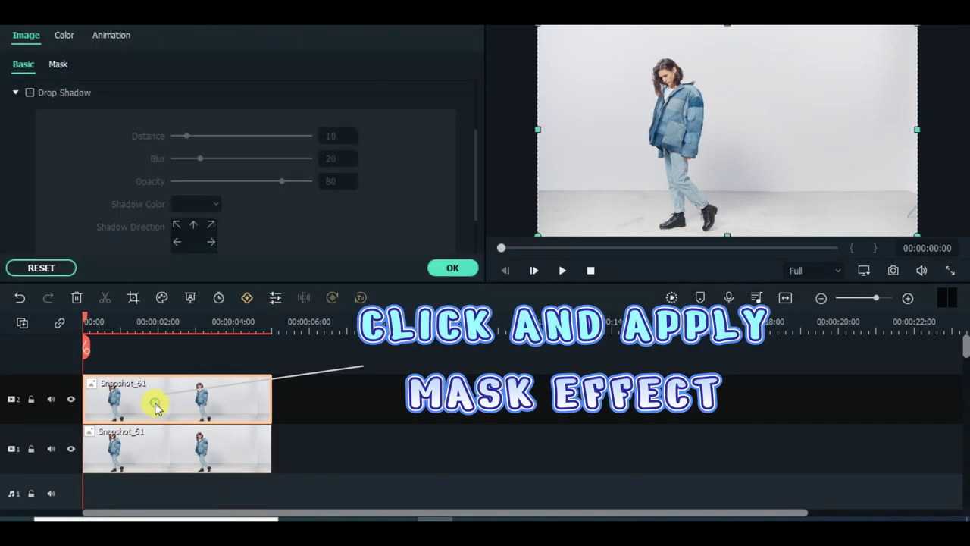
{"action": "left_click", "coordinate": [58, 64]}
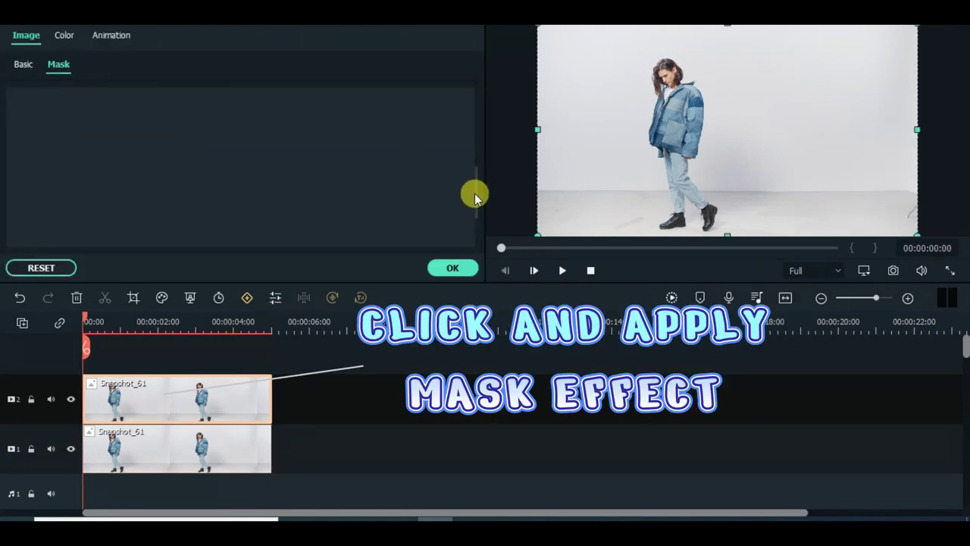
{"action": "left_click_drag", "start_coordinate": [479, 188], "coordinate": [478, 83]}
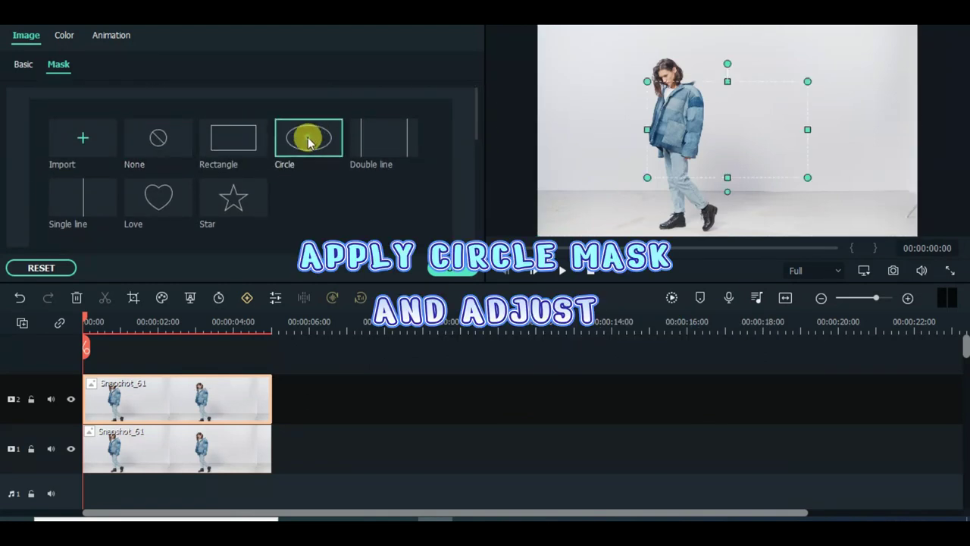
{"action": "left_click", "coordinate": [71, 452]}
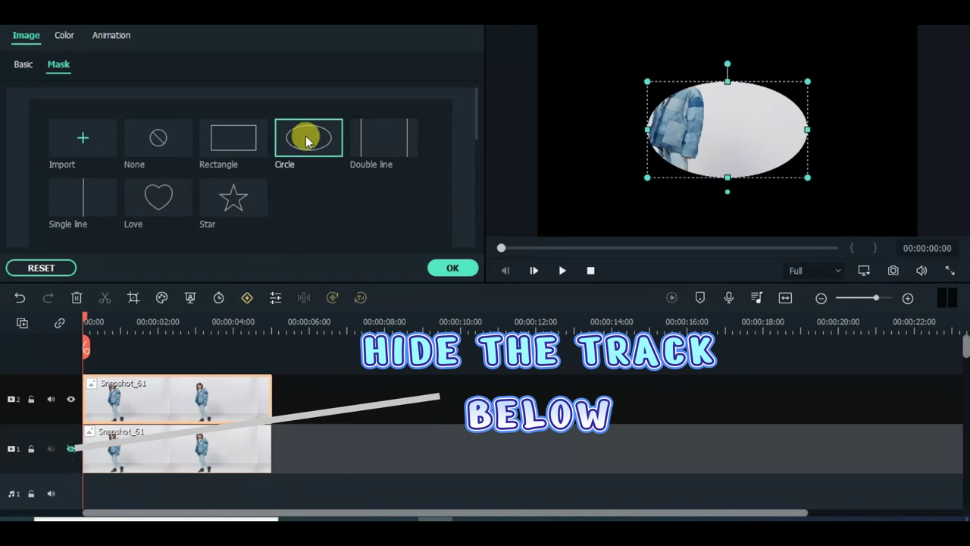
{"action": "left_click_drag", "start_coordinate": [671, 109], "coordinate": [646, 102]}
{"action": "left_click_drag", "start_coordinate": [677, 152], "coordinate": [723, 218]}
{"action": "left_click_drag", "start_coordinate": [761, 157], "coordinate": [688, 181]}
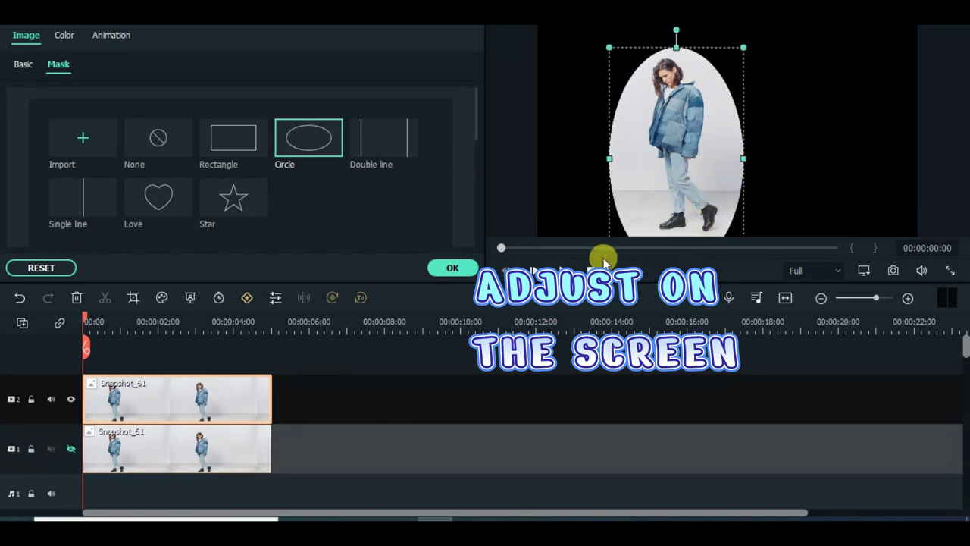
{"action": "left_click_drag", "start_coordinate": [476, 111], "coordinate": [472, 210]}
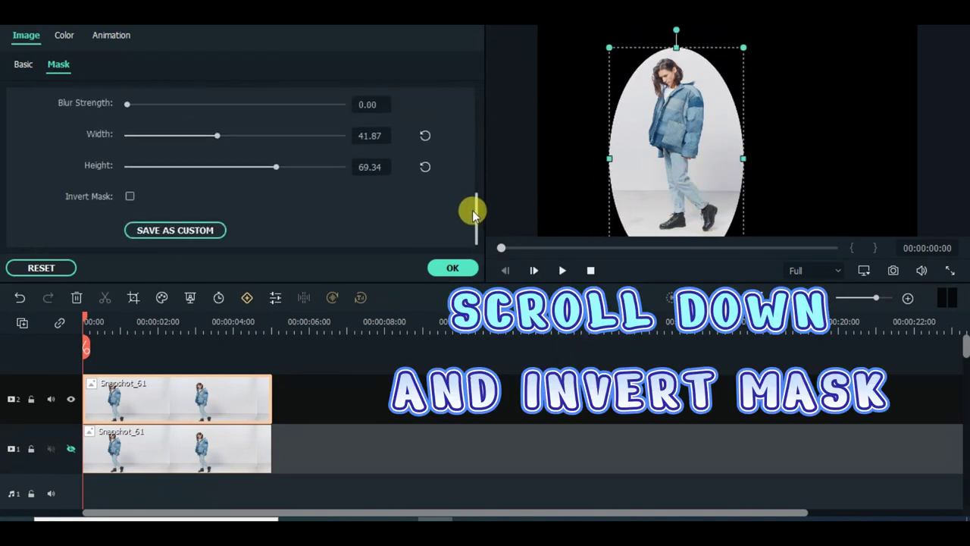
{"action": "left_click", "coordinate": [129, 190]}
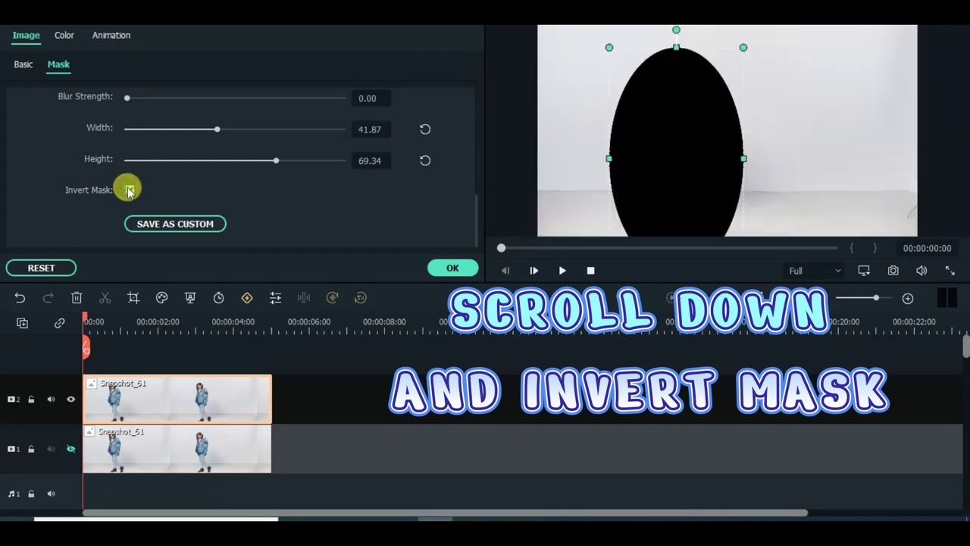
{"action": "left_click", "coordinate": [457, 270]}
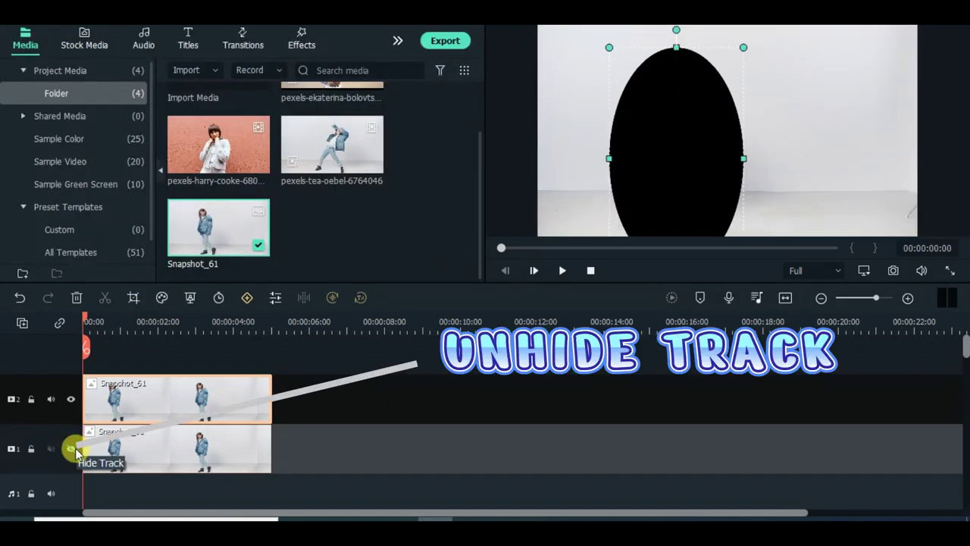
Show track 1, lock track 2, and shift the bottom snapshot so the oval shows empty background
{"action": "left_click", "coordinate": [72, 448]}
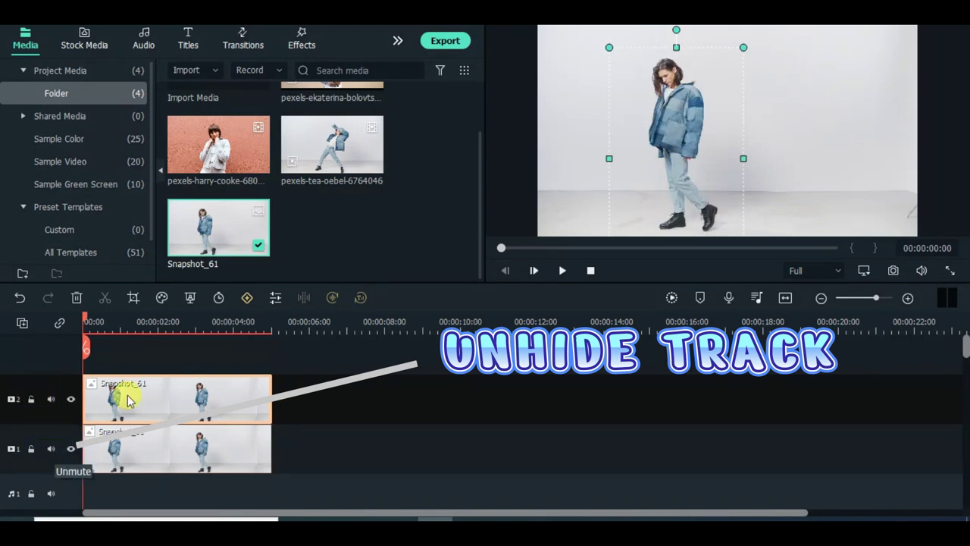
{"action": "left_click", "coordinate": [31, 399]}
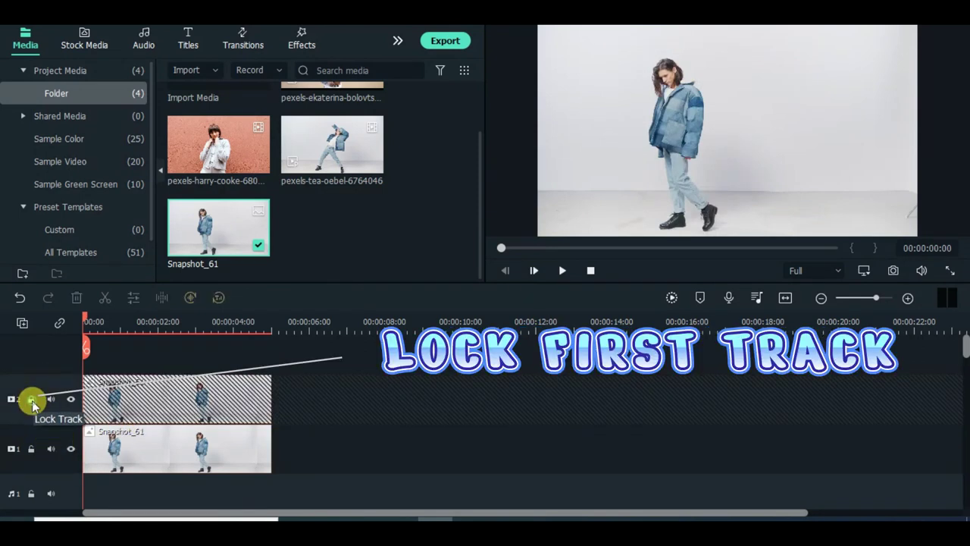
{"action": "double_click", "coordinate": [135, 453]}
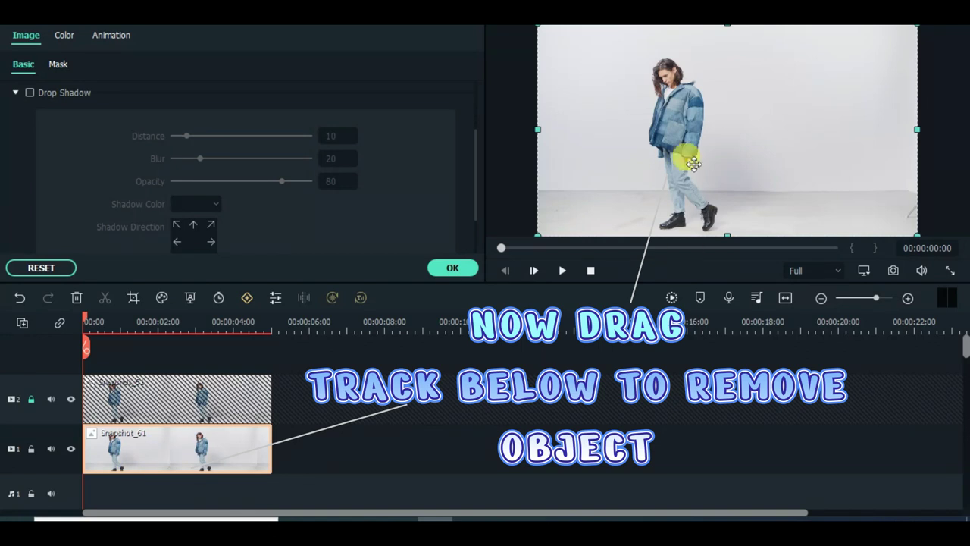
{"action": "left_click_drag", "start_coordinate": [694, 164], "coordinate": [630, 151]}
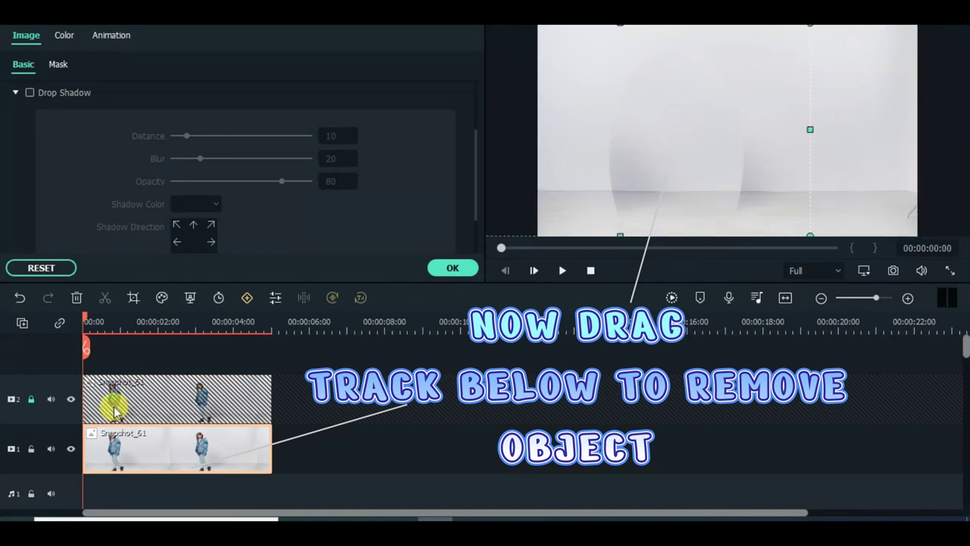
Unlock the top track and set its Mask Blur Strength to 4.93
{"action": "left_click", "coordinate": [30, 400]}
{"action": "double_click", "coordinate": [140, 404]}
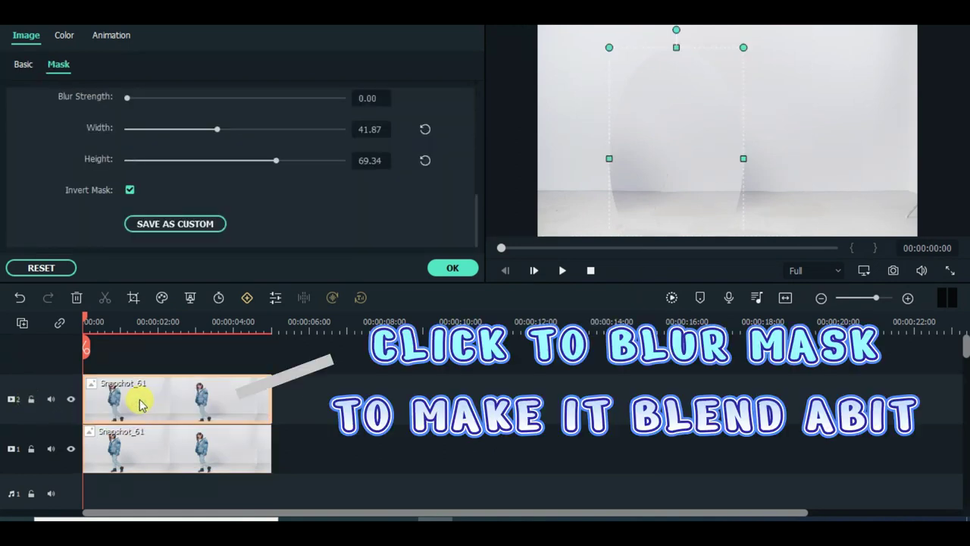
{"action": "scroll", "coordinate": [477, 199], "scroll_direction": "up", "scroll_amount": 2}
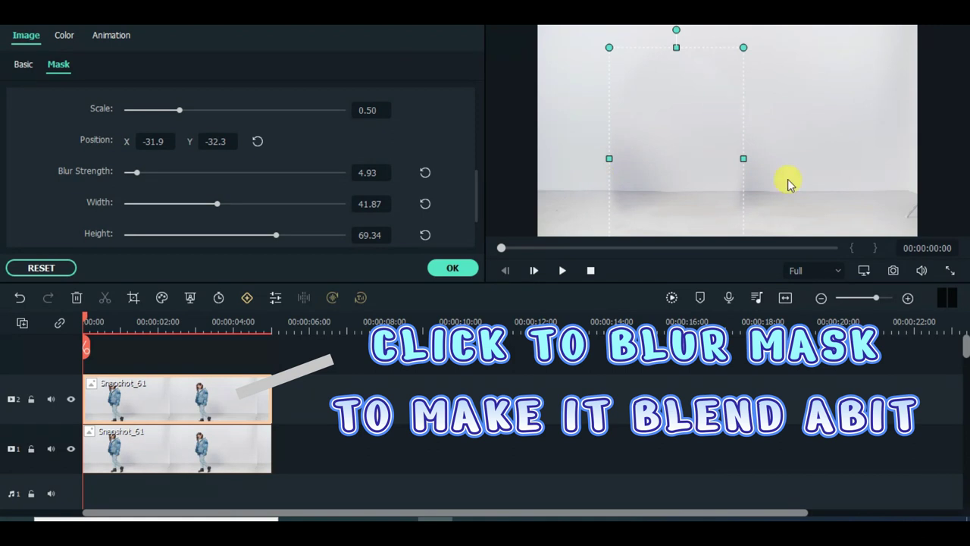
{"action": "left_click", "coordinate": [452, 269]}
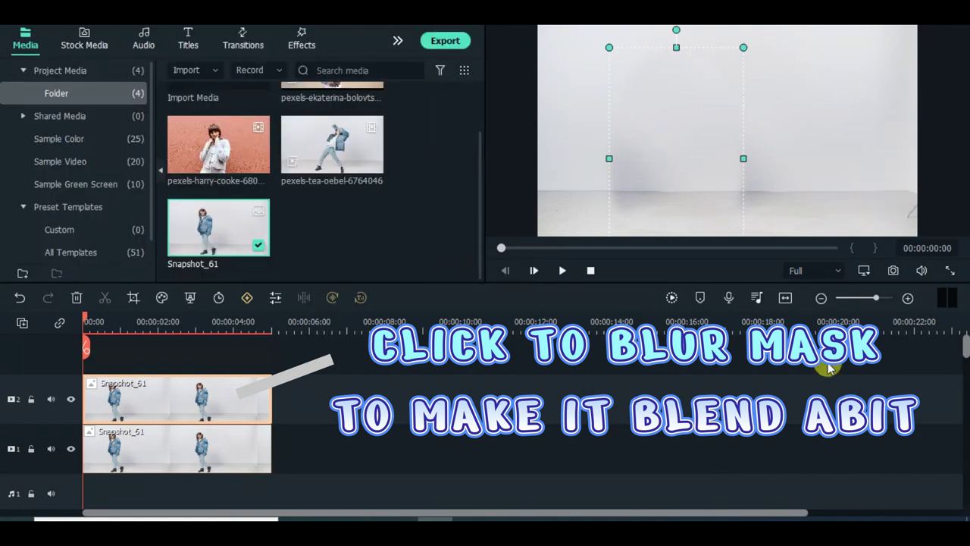
Capture the empty background as Snapshot_62 and leave only Snapshot_61 on a single track
{"action": "left_click", "coordinate": [893, 271]}
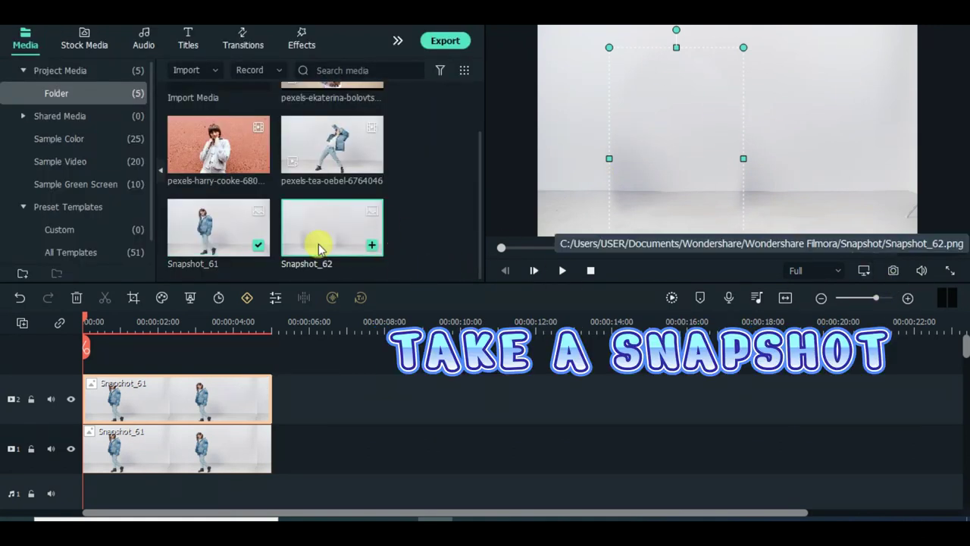
{"action": "left_click_drag", "start_coordinate": [346, 373], "coordinate": [210, 427]}
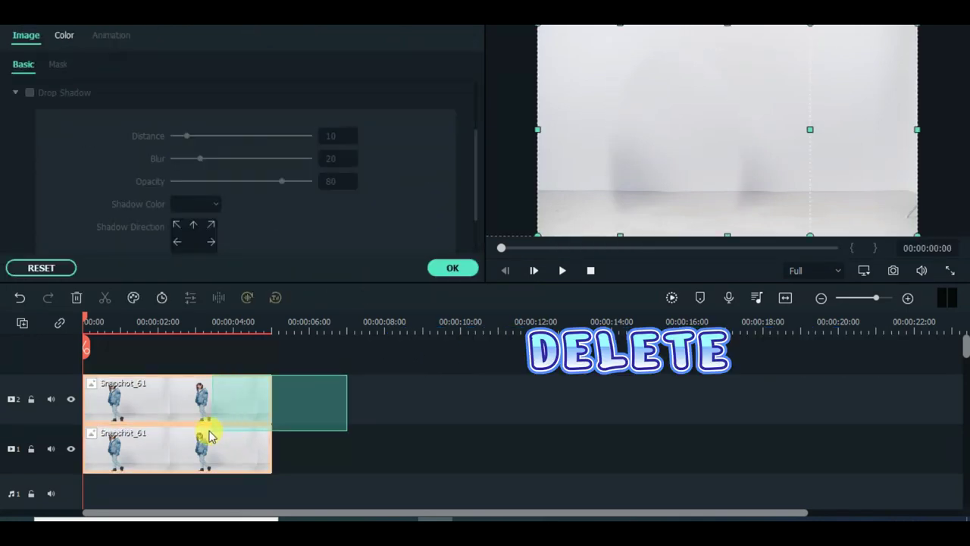
{"action": "left_click", "coordinate": [76, 298]}
{"action": "left_click_drag", "start_coordinate": [218, 227], "coordinate": [152, 398]}
{"action": "left_click", "coordinate": [22, 323]}
{"action": "left_click", "coordinate": [93, 409]}
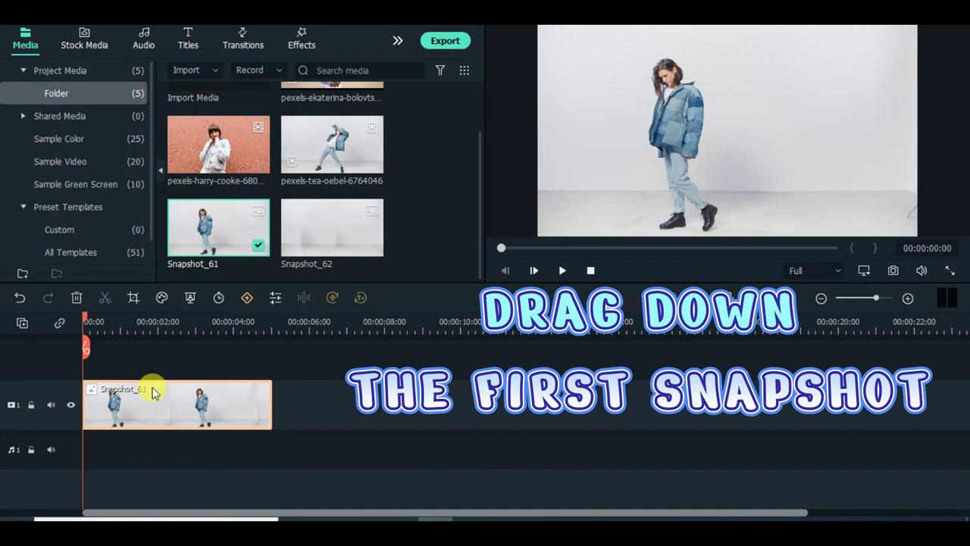
Apply the AI Portrait Human Segmentation effect to Snapshot_61, second setting at 5.30
{"action": "left_click", "coordinate": [307, 51]}
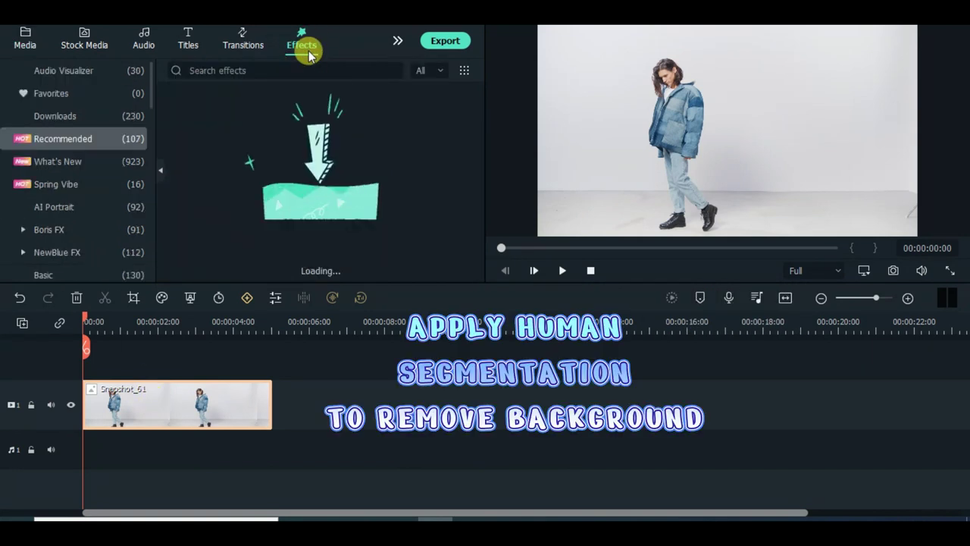
{"action": "left_click", "coordinate": [60, 207]}
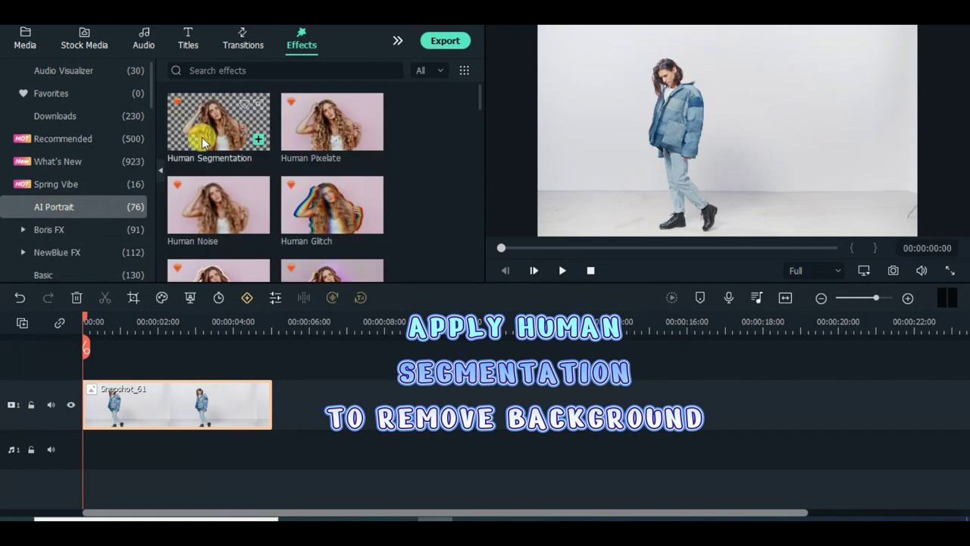
{"action": "left_click_drag", "start_coordinate": [203, 143], "coordinate": [191, 408]}
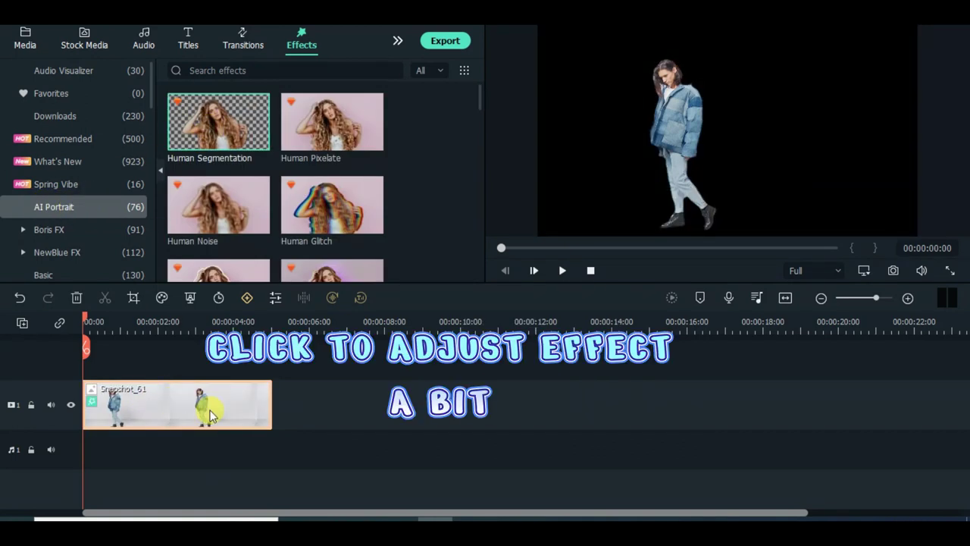
{"action": "double_click", "coordinate": [210, 415]}
{"action": "left_click", "coordinate": [59, 66]}
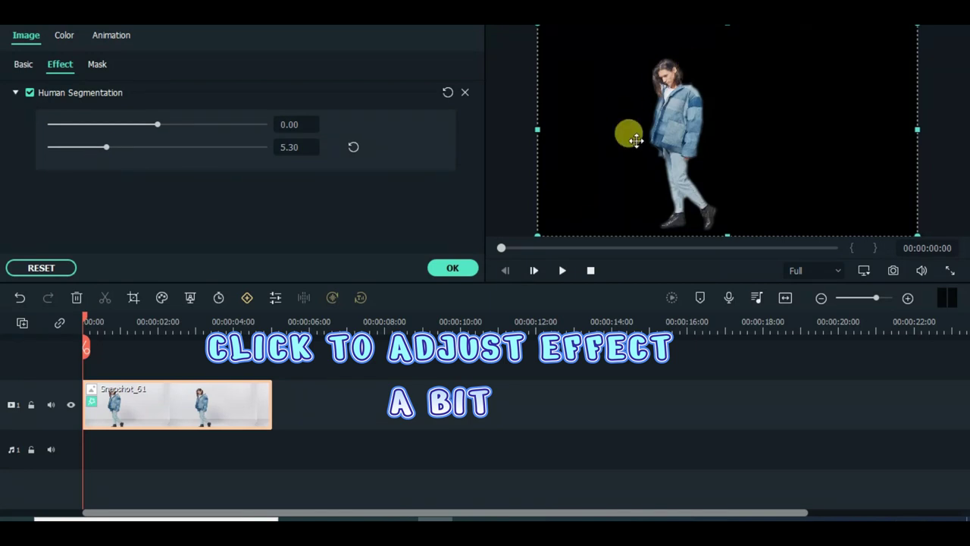
{"action": "left_click", "coordinate": [447, 269]}
Snapshot the cut-out as Snapshot_63, replace Snapshot_61, and stack it over Snapshot_62 on track 1
{"action": "left_click", "coordinate": [27, 42]}
{"action": "left_click", "coordinate": [88, 76]}
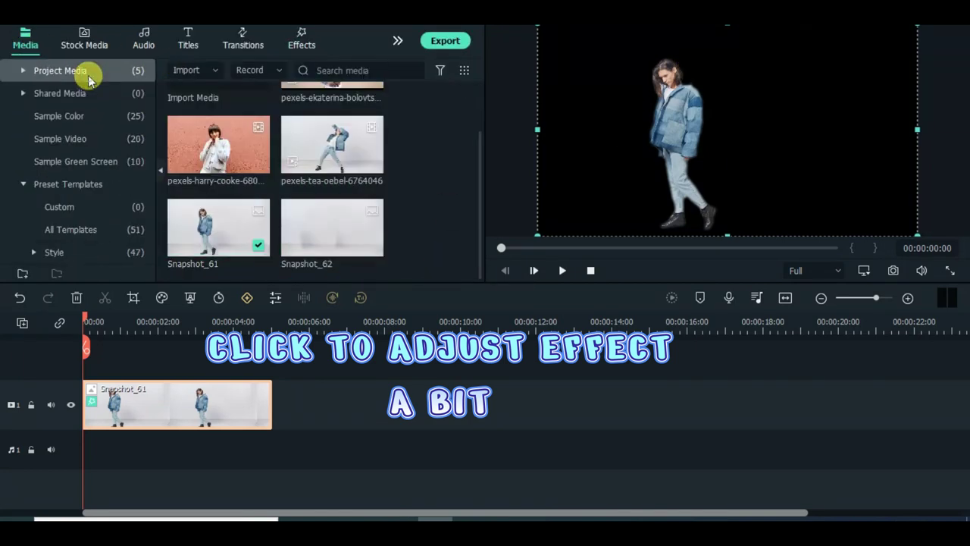
{"action": "left_click", "coordinate": [893, 270]}
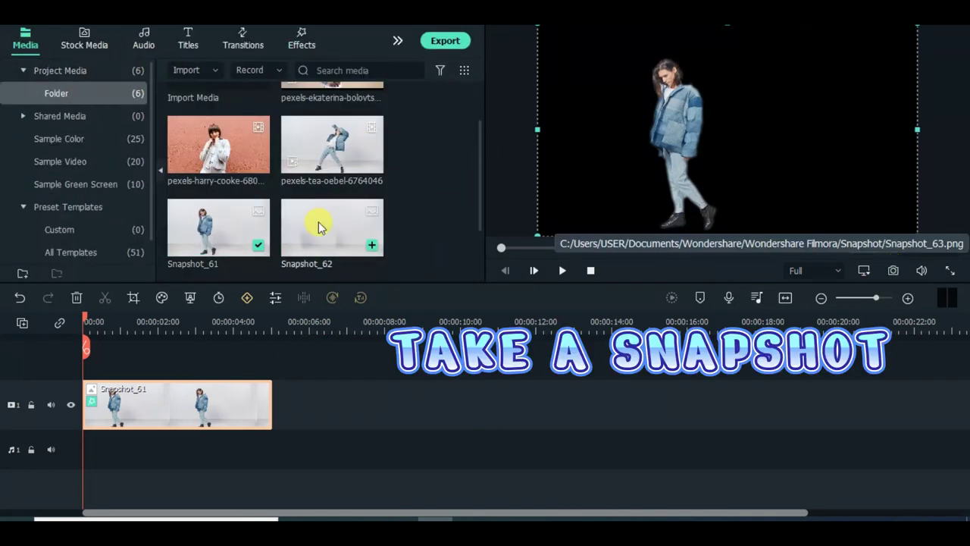
{"action": "scroll", "coordinate": [476, 170], "scroll_direction": "down", "scroll_amount": 2}
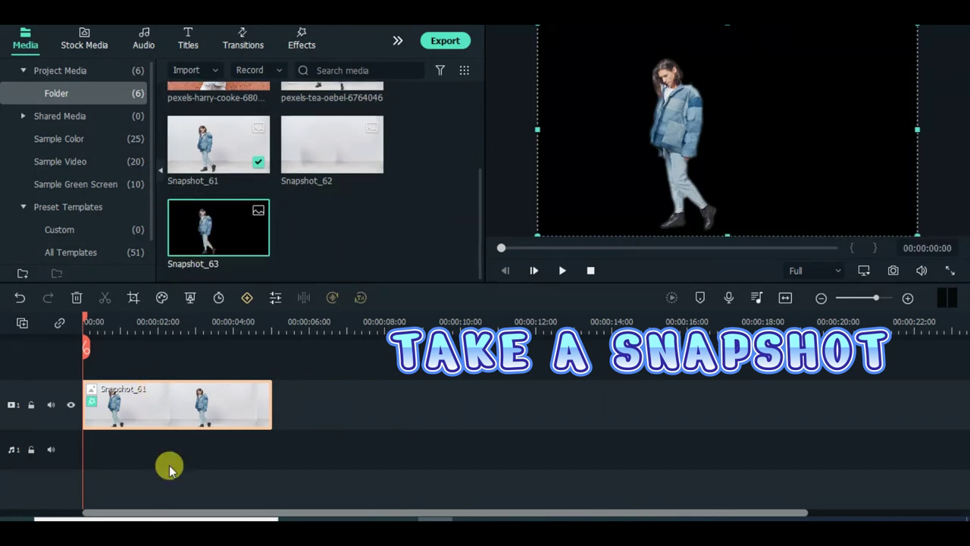
{"action": "left_click", "coordinate": [77, 297]}
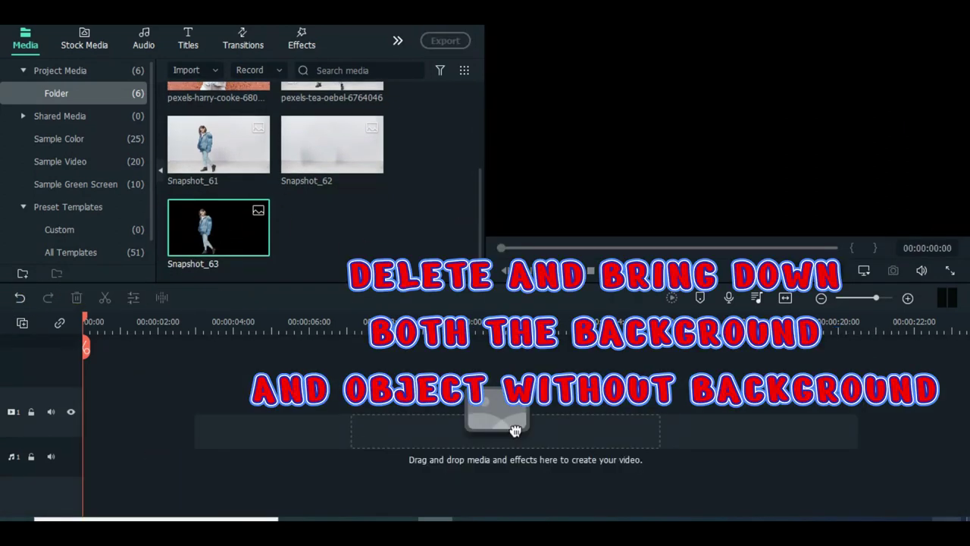
{"action": "left_click_drag", "start_coordinate": [515, 430], "coordinate": [80, 411]}
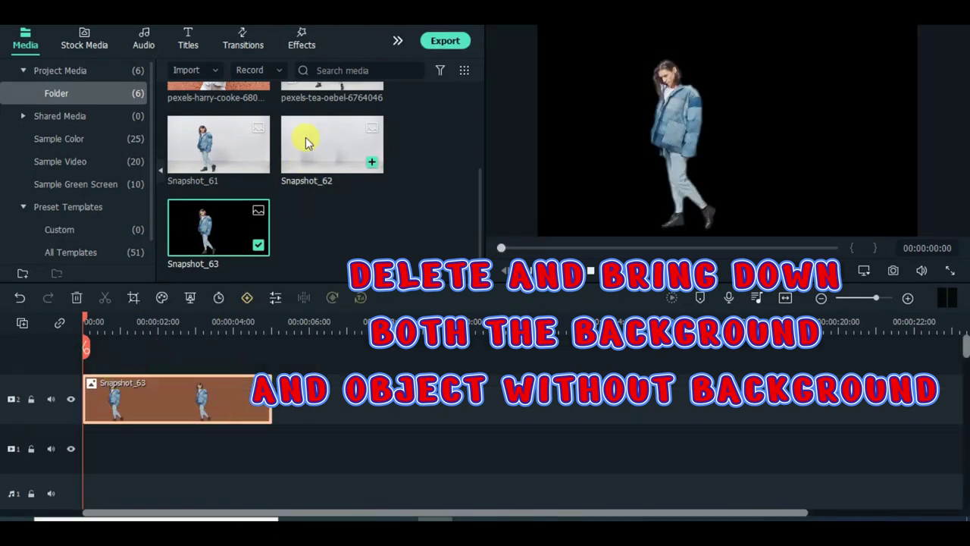
{"action": "left_click_drag", "start_coordinate": [307, 138], "coordinate": [104, 436]}
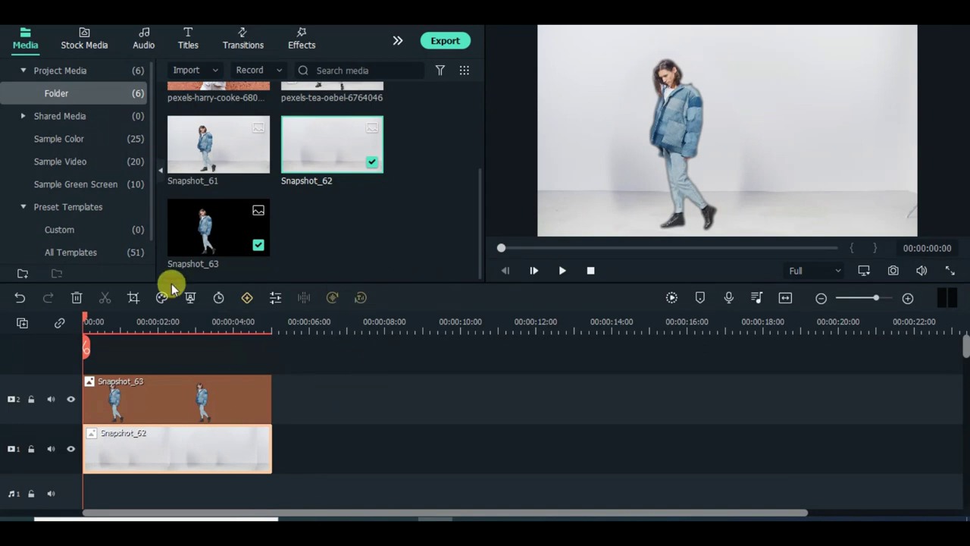
Zoom the preview out to 10%
{"action": "right_click", "coordinate": [648, 112]}
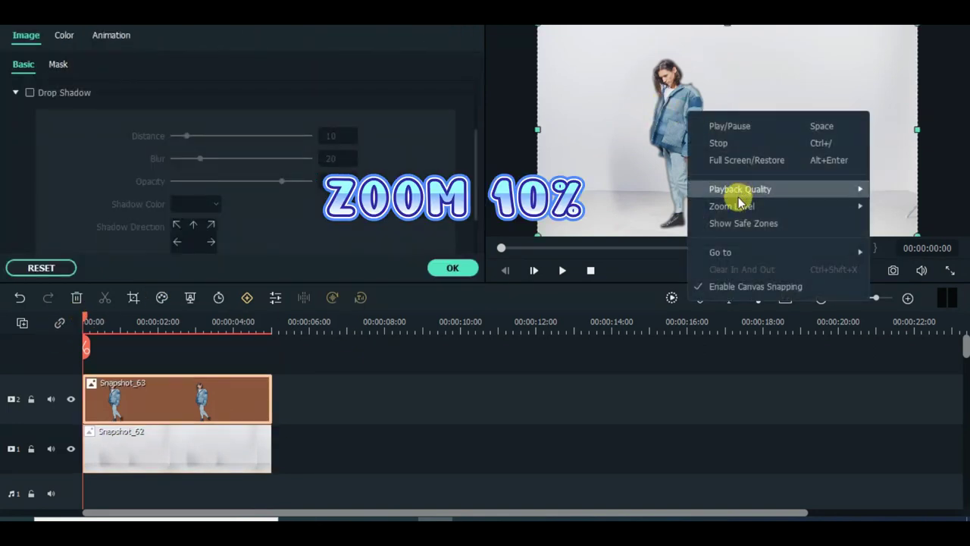
{"action": "mouse_move", "coordinate": [728, 208]}
{"action": "left_click", "coordinate": [602, 220]}
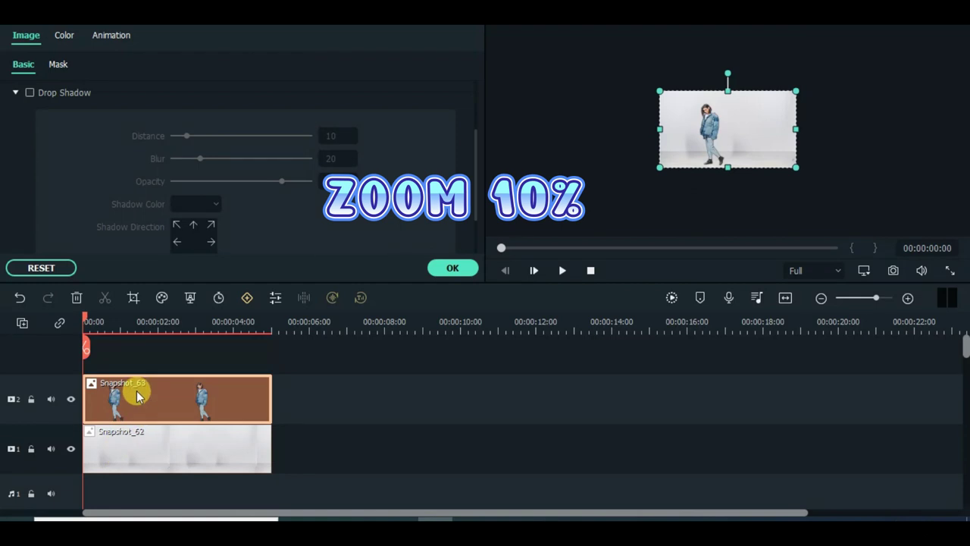
Keyframe Snapshot_63 to rise from Position Y -384 at its start to Y 0 at its end
{"action": "left_click", "coordinate": [111, 36]}
{"action": "left_click", "coordinate": [85, 65]}
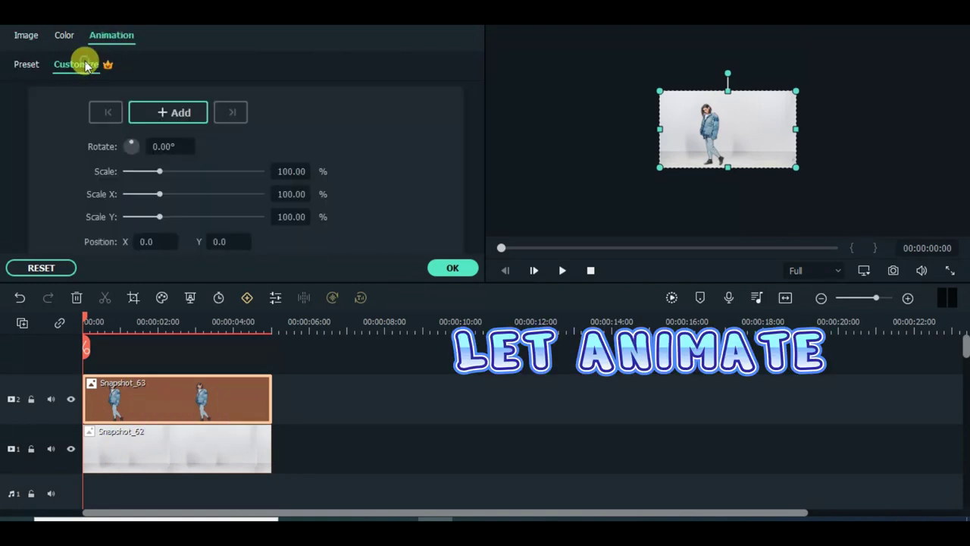
{"action": "left_click", "coordinate": [168, 110]}
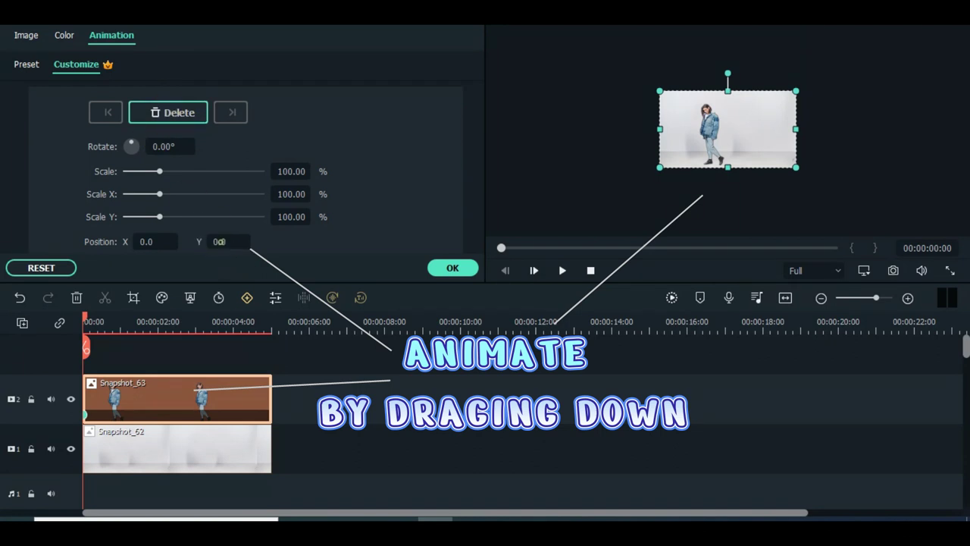
{"action": "left_click_drag", "start_coordinate": [727, 129], "coordinate": [728, 165]}
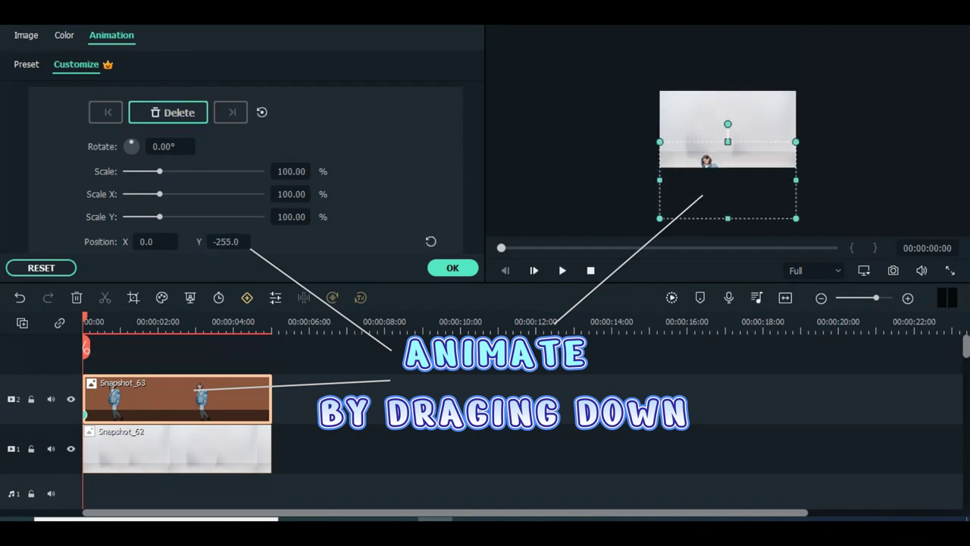
{"action": "left_click_drag", "start_coordinate": [236, 256], "coordinate": [227, 259]}
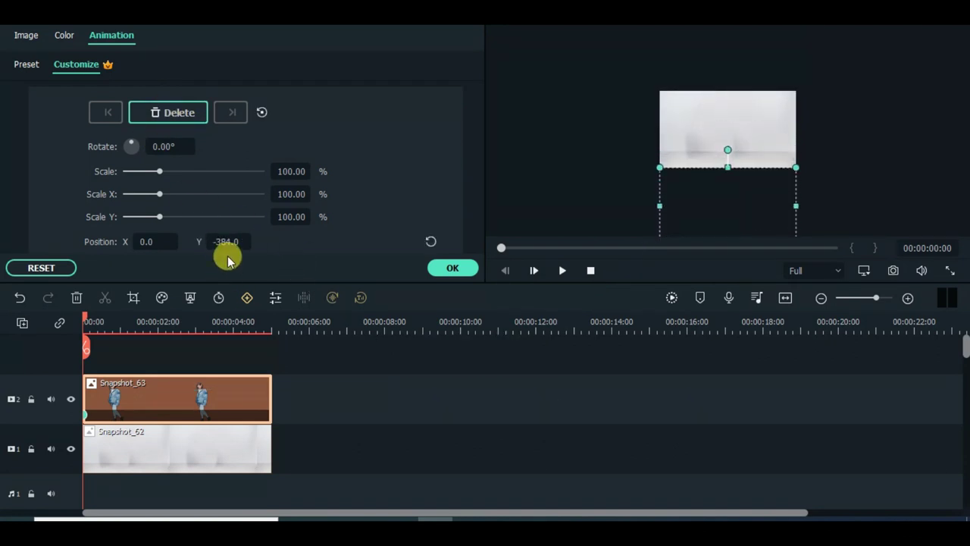
{"action": "left_click_drag", "start_coordinate": [86, 319], "coordinate": [84, 347]}
{"action": "left_click", "coordinate": [430, 241]}
Keyframe Snapshot_62 to move from Position Y 383 at its start to Y 0 at its end
{"action": "left_click", "coordinate": [126, 461]}
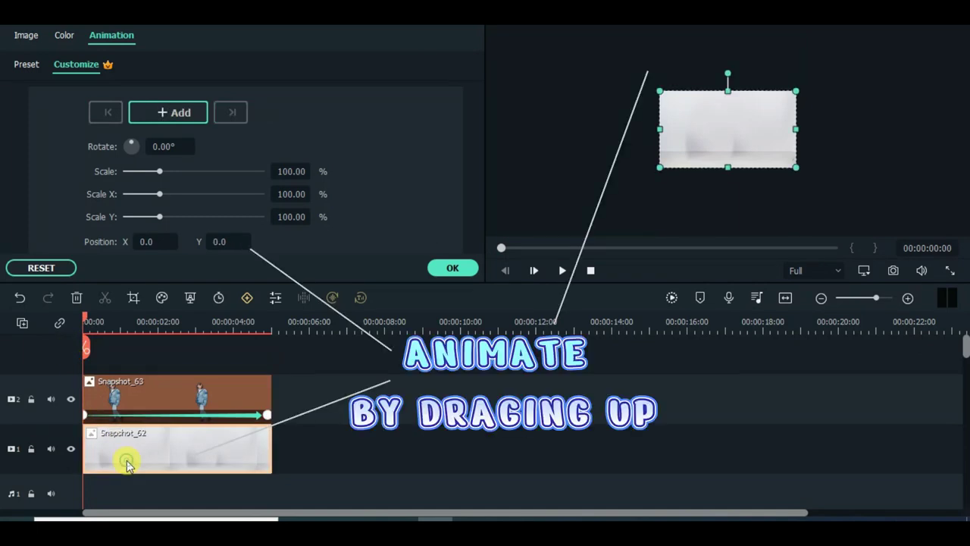
{"action": "left_click", "coordinate": [168, 112]}
{"action": "left_click_drag", "start_coordinate": [214, 243], "coordinate": [269, 243]}
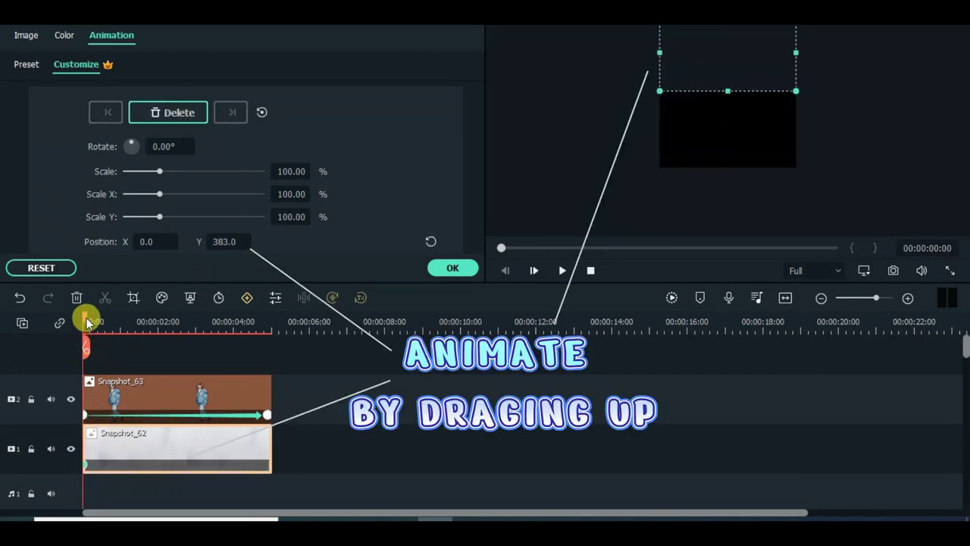
{"action": "left_click_drag", "start_coordinate": [87, 323], "coordinate": [267, 327]}
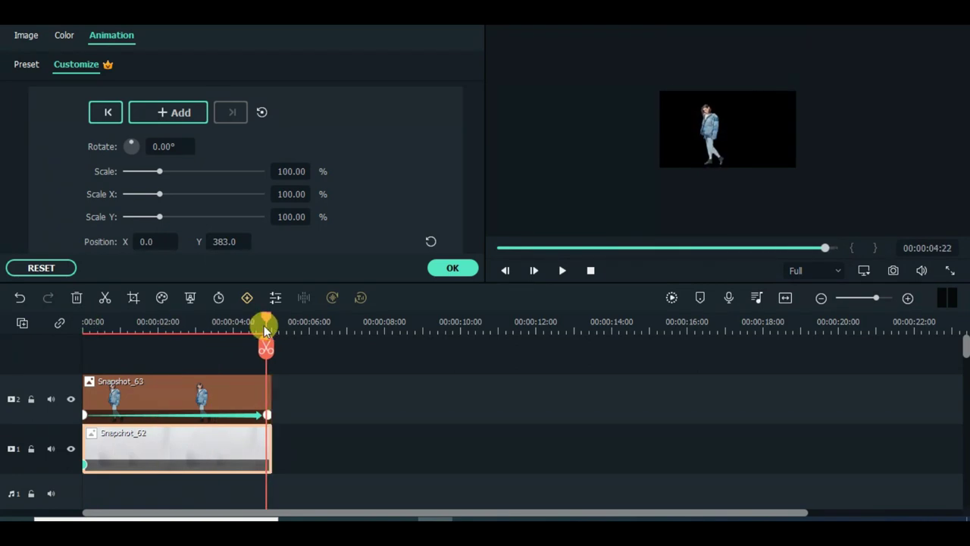
{"action": "left_click", "coordinate": [428, 242]}
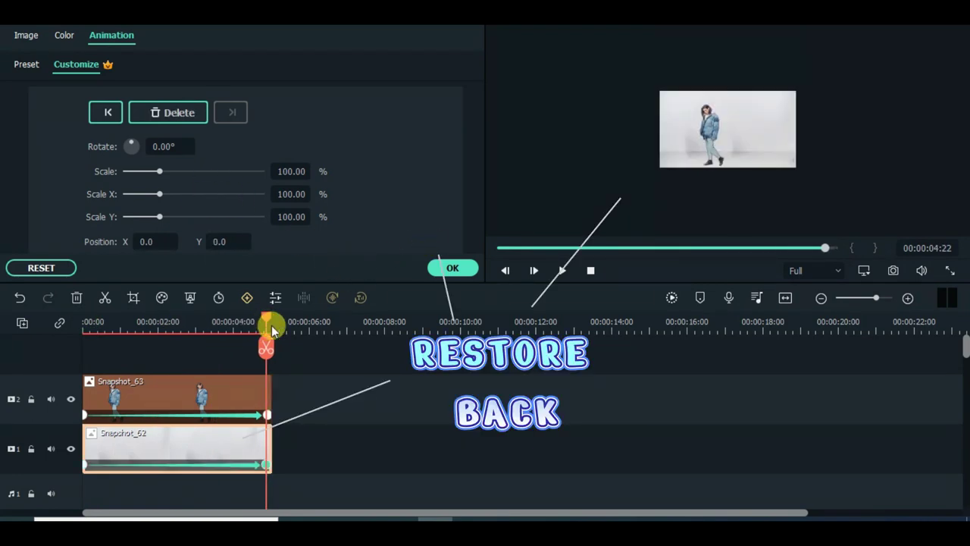
Play the transition from the start and set the preview zoom to Fit
{"action": "key", "text": "Home"}
{"action": "left_click", "coordinate": [562, 272]}
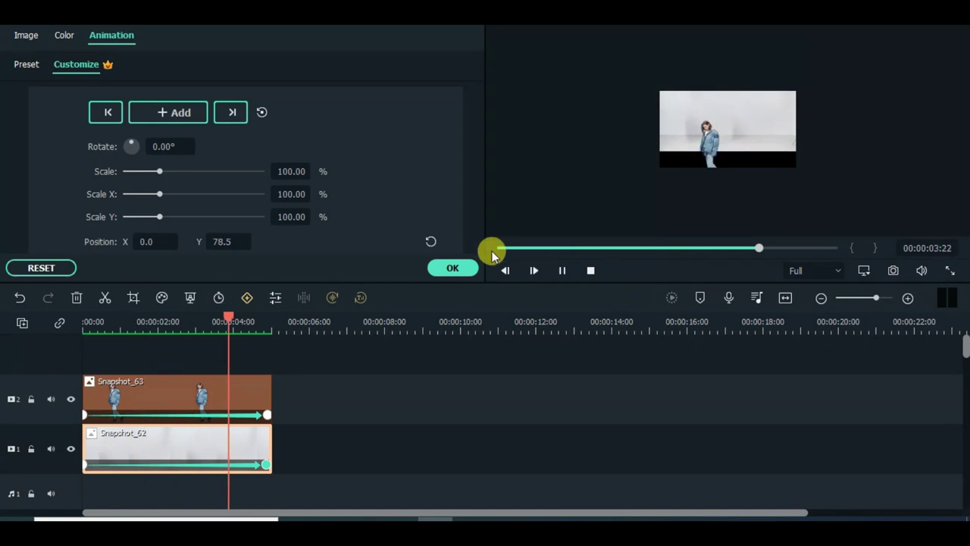
{"action": "right_click", "coordinate": [620, 191]}
{"action": "mouse_move", "coordinate": [633, 285]}
{"action": "left_click", "coordinate": [826, 286]}
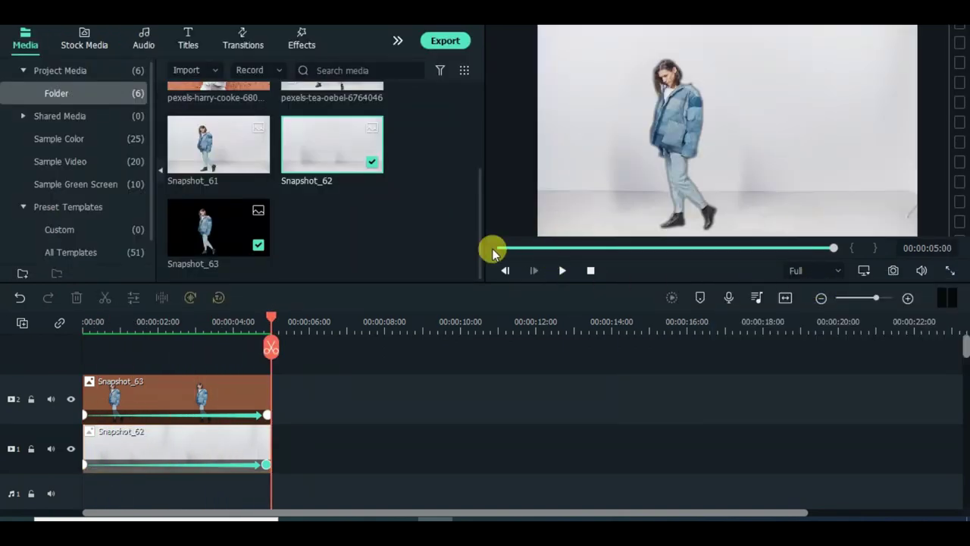
{"action": "left_click", "coordinate": [492, 248]}
{"action": "left_click", "coordinate": [561, 270]}
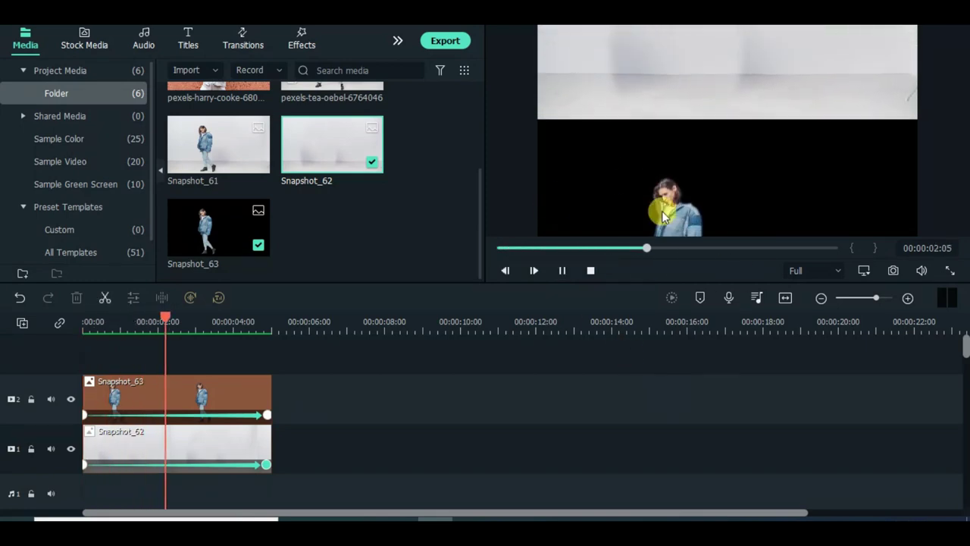
{"action": "left_click", "coordinate": [562, 271]}
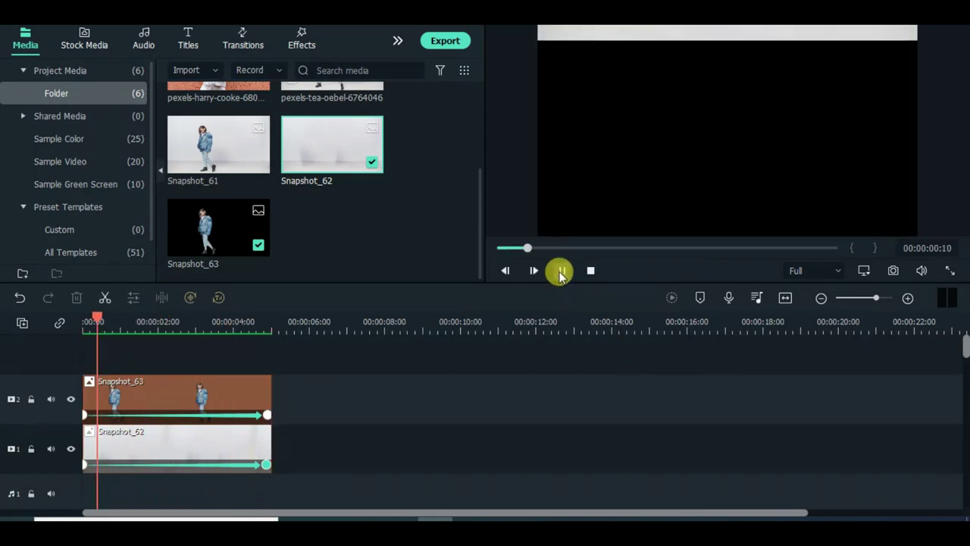
{"action": "left_click", "coordinate": [96, 316]}
{"action": "scroll", "coordinate": [168, 321], "scroll_direction": "up", "scroll_amount": 2}
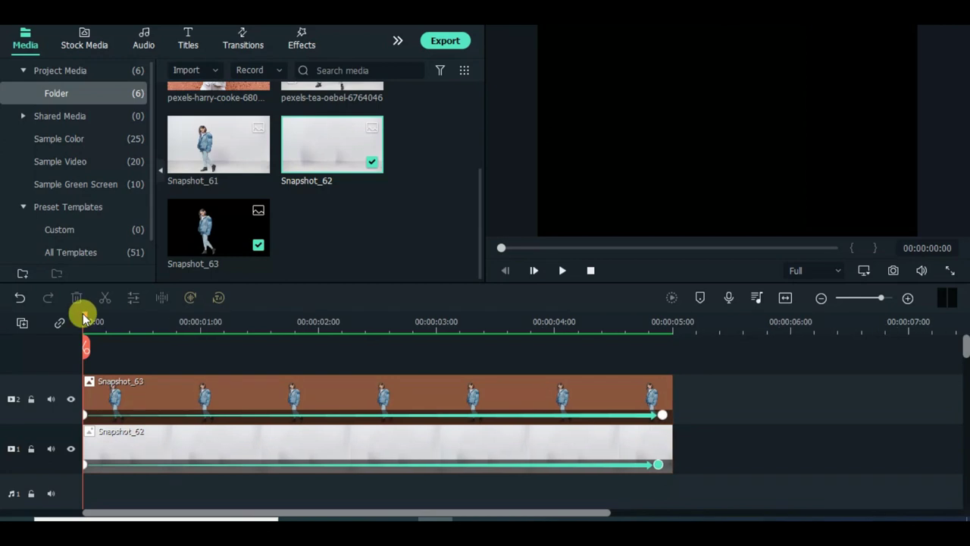
{"action": "left_click_drag", "start_coordinate": [83, 319], "coordinate": [164, 319]}
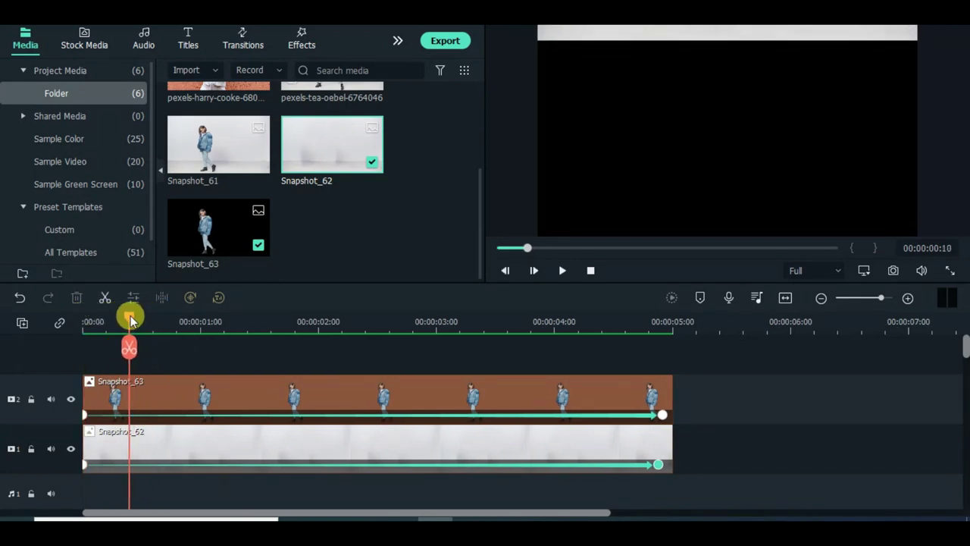
Shorten both slide animations to about 10 frames and trim both clips at 00:00:00:12
{"action": "left_click_drag", "start_coordinate": [661, 416], "coordinate": [237, 407]}
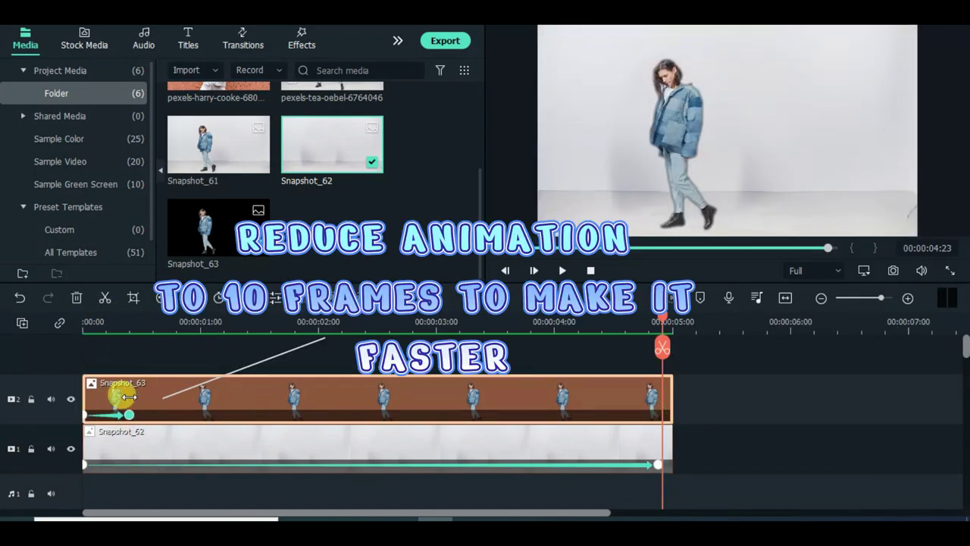
{"action": "left_click_drag", "start_coordinate": [658, 464], "coordinate": [138, 452]}
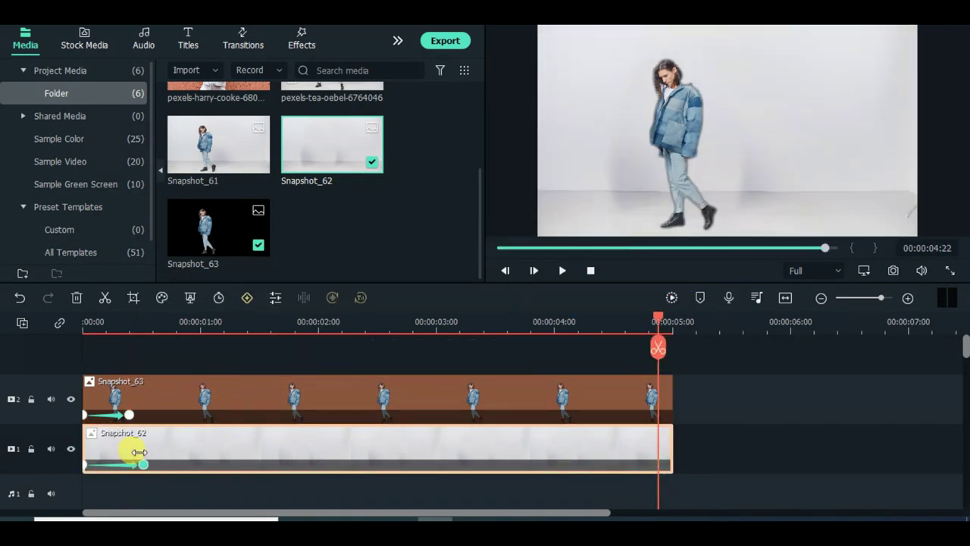
{"action": "left_click_drag", "start_coordinate": [119, 317], "coordinate": [141, 323]}
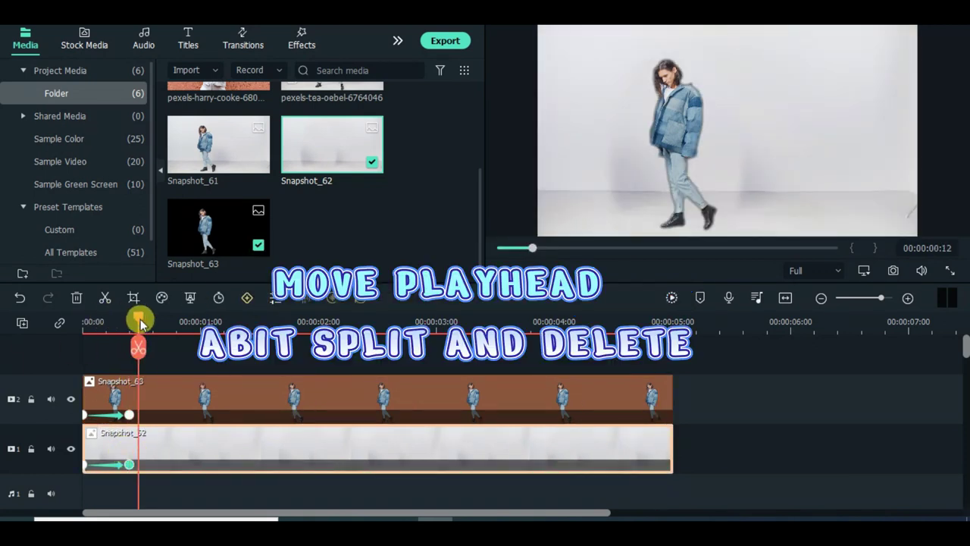
{"action": "left_click", "coordinate": [250, 392], "text": "ctrl"}
{"action": "left_click", "coordinate": [144, 348]}
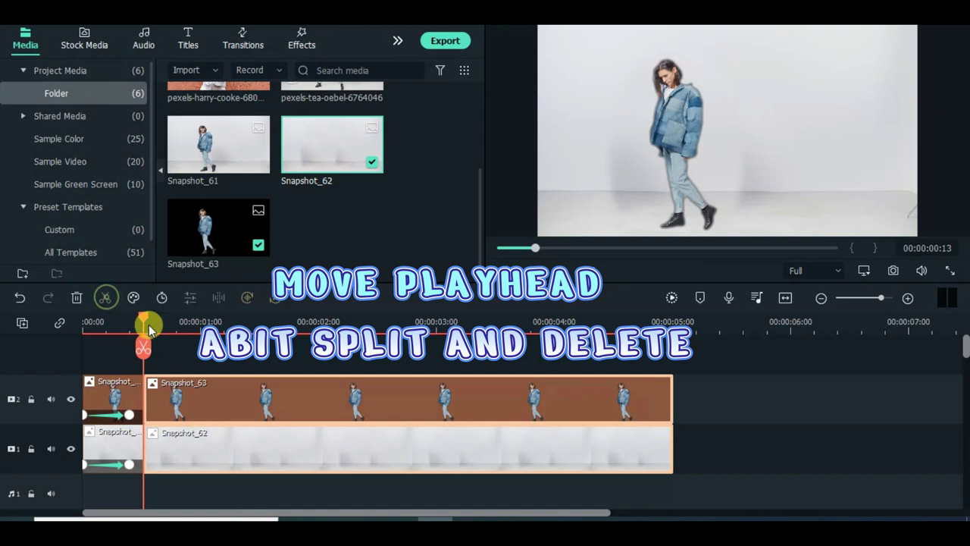
{"action": "left_click", "coordinate": [77, 298]}
{"action": "left_click", "coordinate": [91, 321]}
{"action": "scroll", "coordinate": [134, 325], "scroll_direction": "up", "scroll_amount": 3}
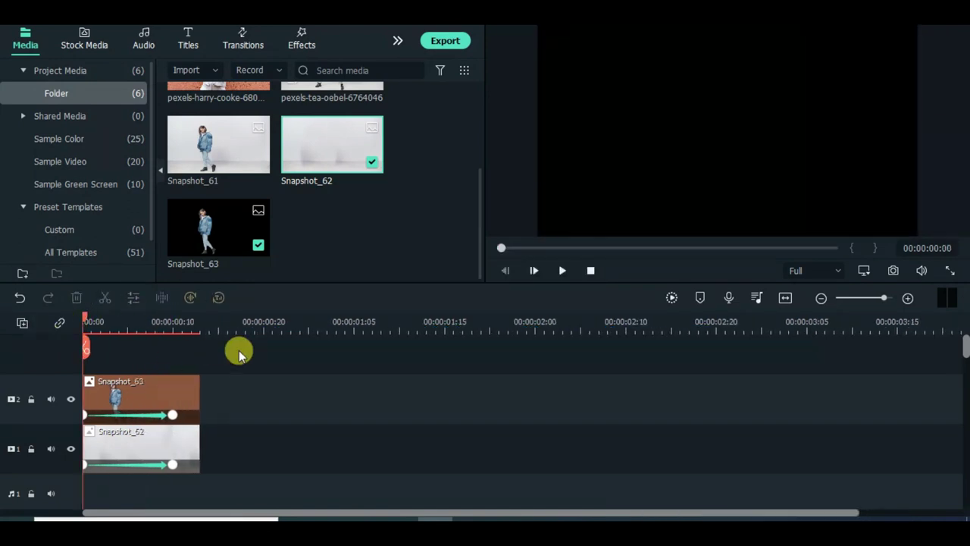
Raise both trimmed snapshots to tracks 2 and 3 and preview the slide animation
{"action": "left_click_drag", "start_coordinate": [141, 394], "coordinate": [167, 384]}
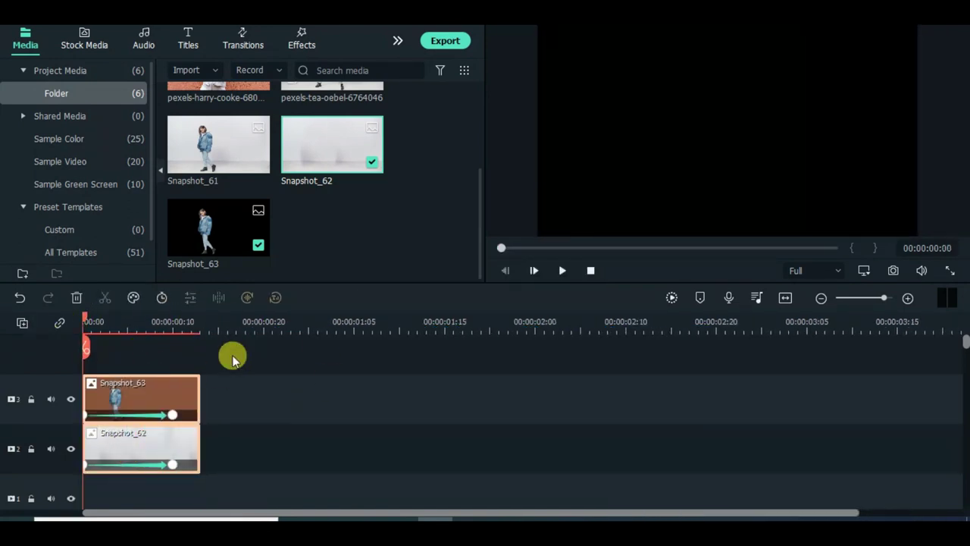
{"action": "left_click", "coordinate": [561, 271]}
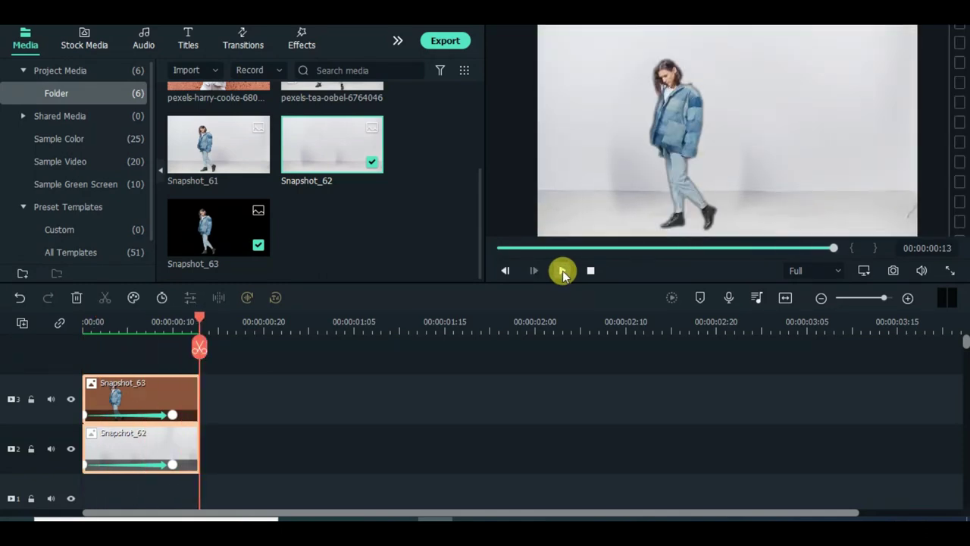
{"action": "left_click", "coordinate": [497, 249]}
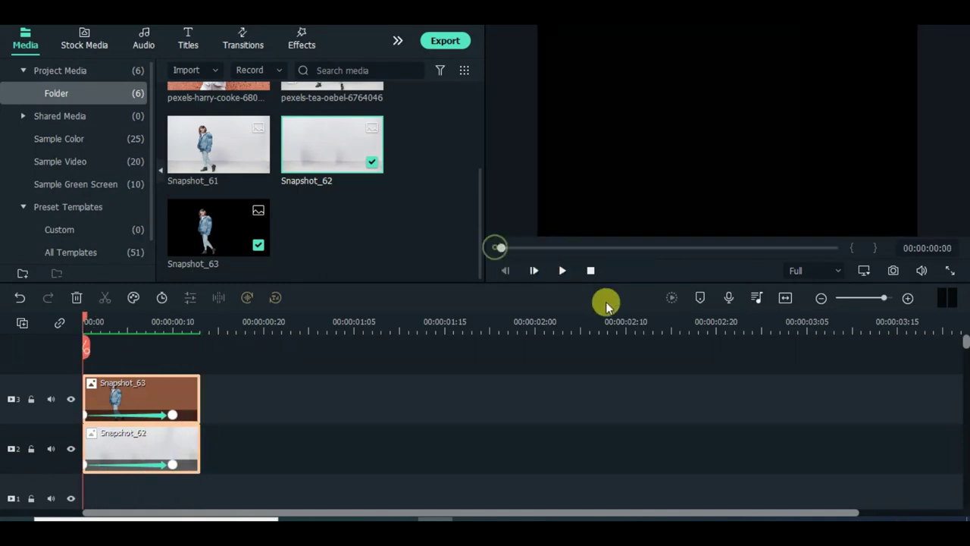
{"action": "left_click", "coordinate": [563, 271]}
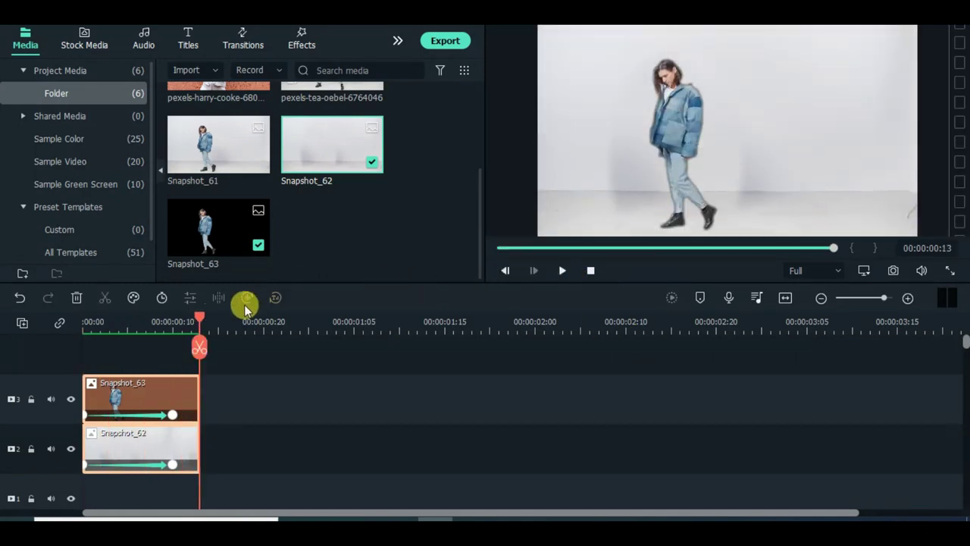
Add the tea-oebel video after the snapshots and cut it off at 00:00:03:05
{"action": "left_click_drag", "start_coordinate": [478, 213], "coordinate": [464, 107]}
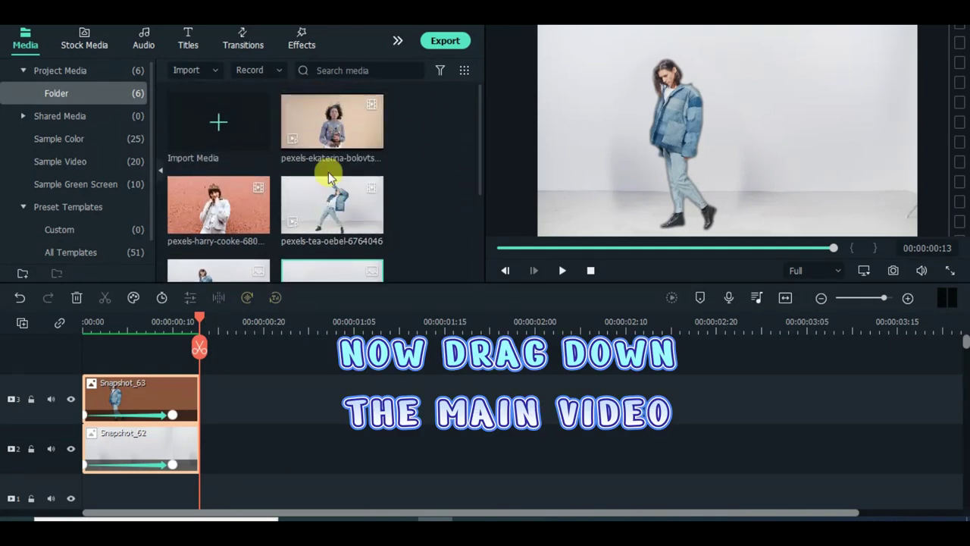
{"action": "left_click_drag", "start_coordinate": [308, 206], "coordinate": [224, 451]}
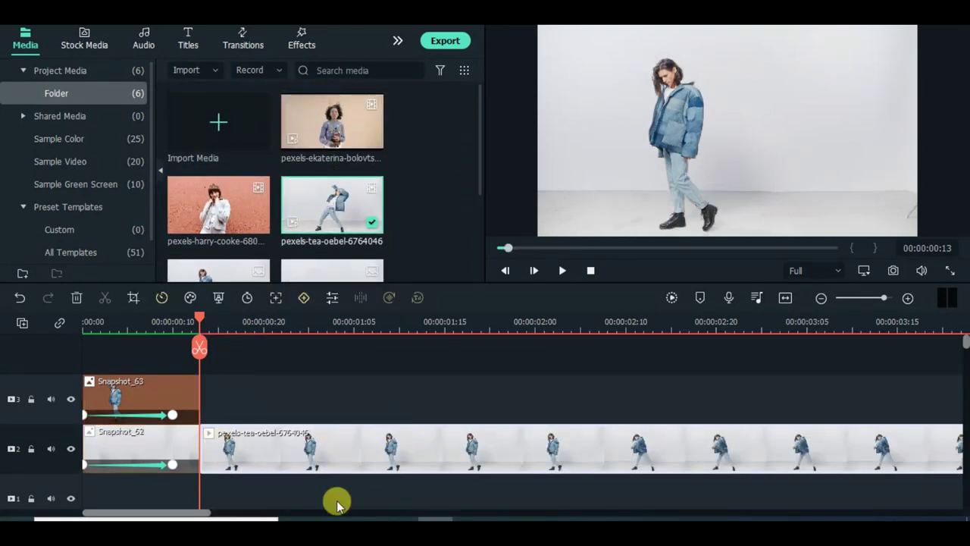
{"action": "left_click_drag", "start_coordinate": [204, 313], "coordinate": [810, 320]}
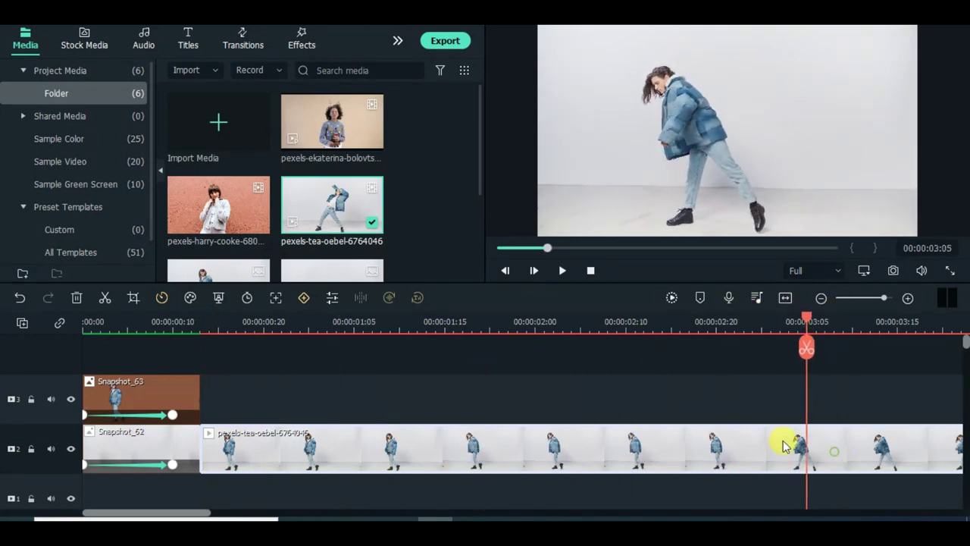
{"action": "left_click", "coordinate": [103, 298]}
{"action": "left_click", "coordinate": [76, 297]}
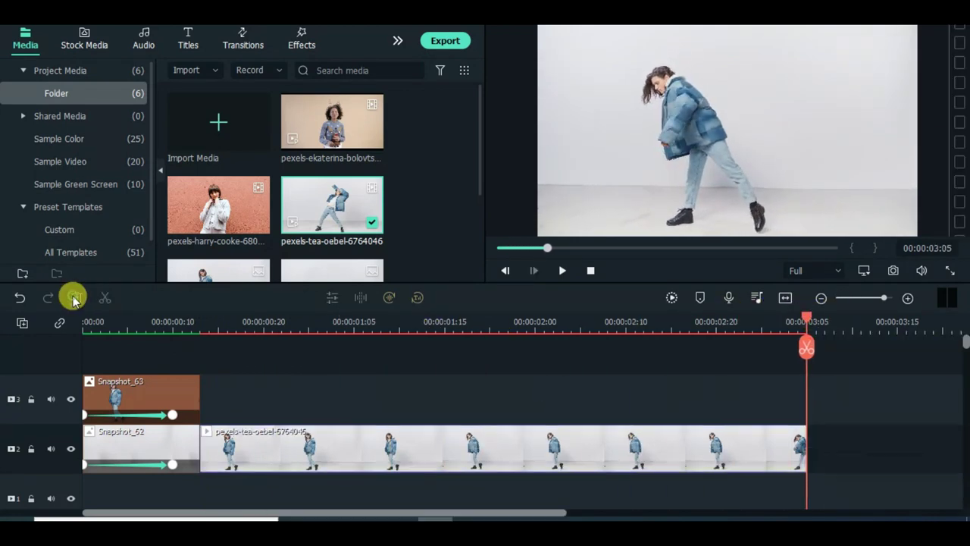
{"action": "key", "text": "Return"}
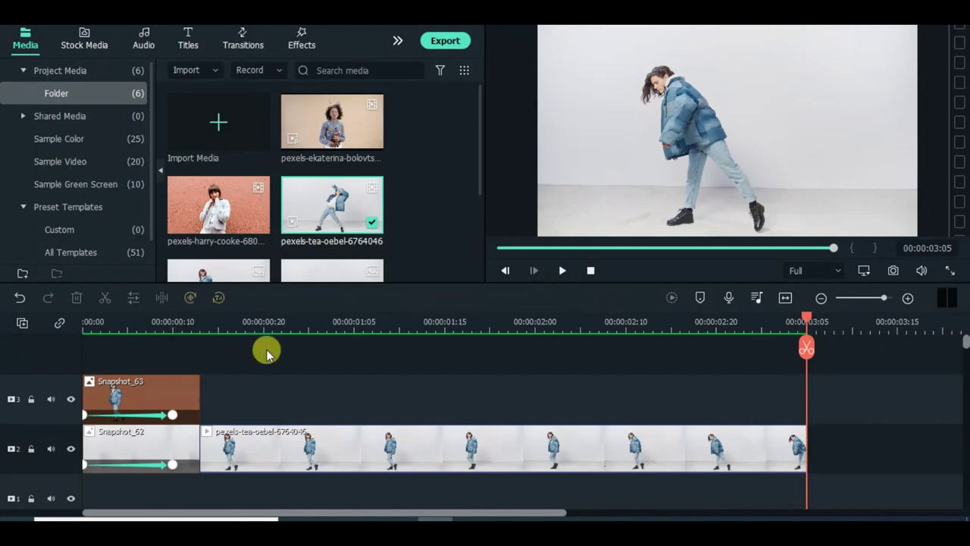
Move all three clips up a track to start near 00:00:01:05, leaving track 2 empty
{"action": "left_click_drag", "start_coordinate": [139, 355], "coordinate": [255, 488]}
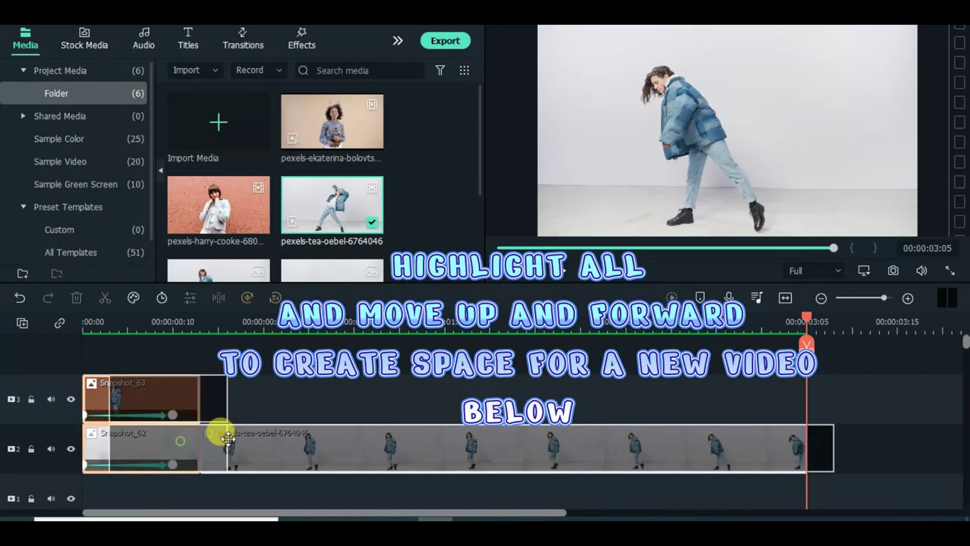
{"action": "left_click_drag", "start_coordinate": [223, 432], "coordinate": [551, 429]}
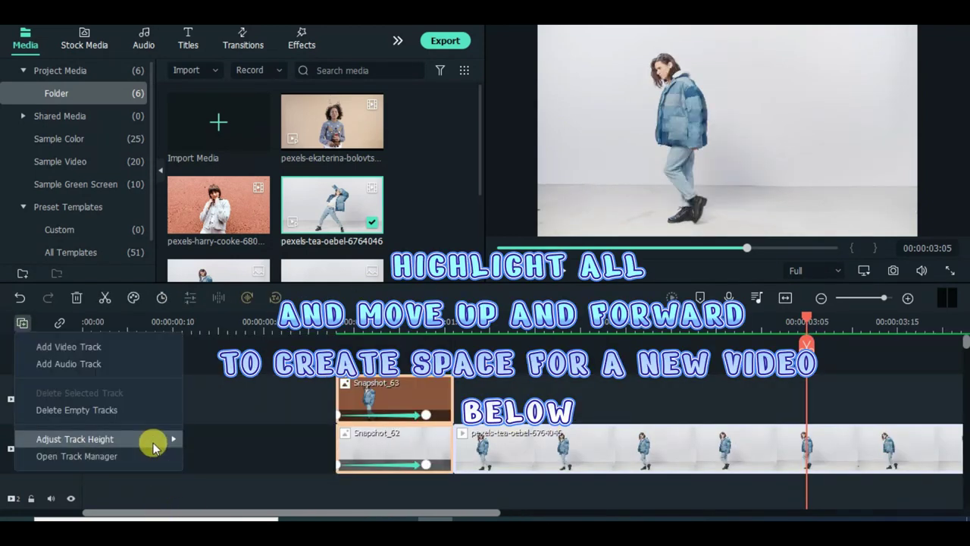
{"action": "left_click", "coordinate": [228, 438]}
{"action": "left_click", "coordinate": [500, 248]}
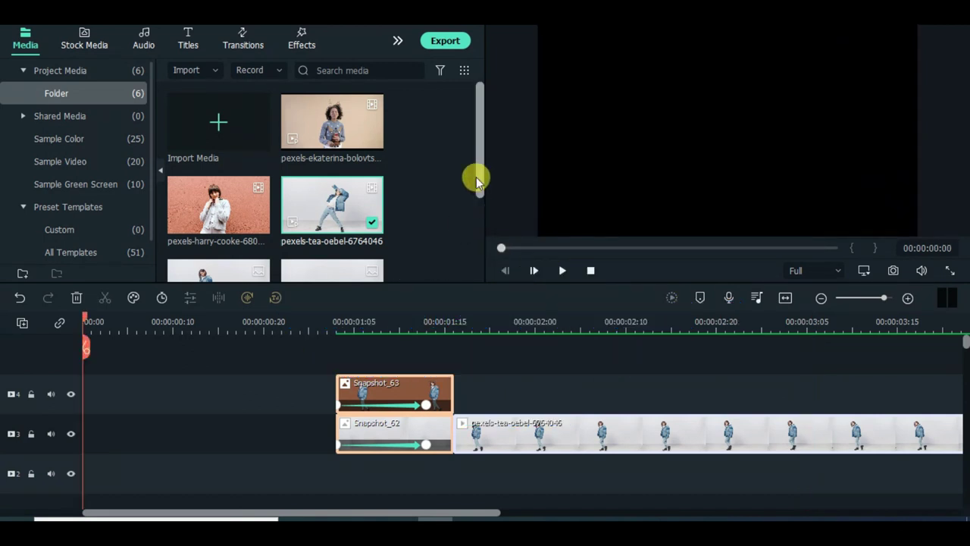
{"action": "mouse_move", "coordinate": [476, 177]}
{"action": "left_mouse_down"}
{"action": "mouse_move", "coordinate": [481, 190]}
{"action": "mouse_move", "coordinate": [494, 177]}
{"action": "left_mouse_up"}
{"action": "left_click_drag", "start_coordinate": [332, 121], "coordinate": [290, 475]}
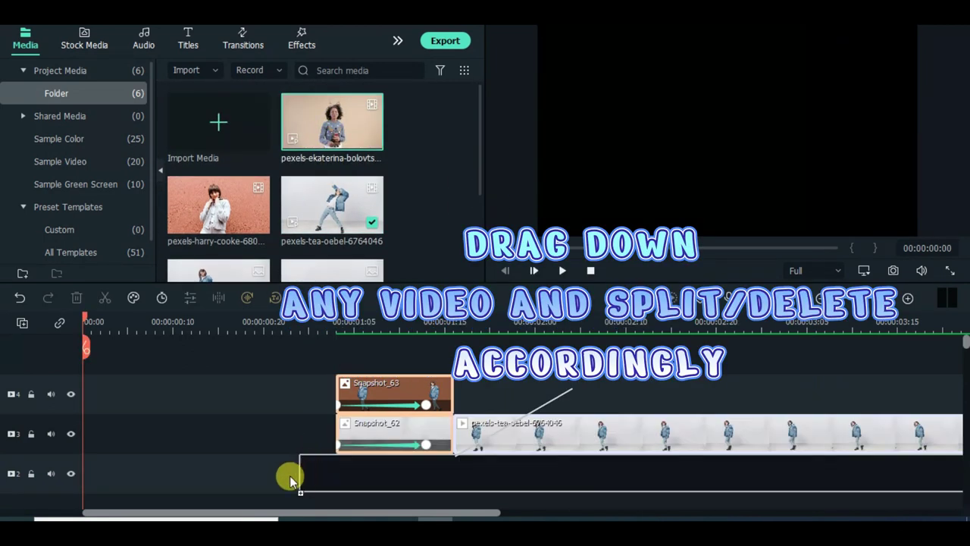
Place the pexels-ekaterina-bolovtsova-6689206 clip on track 2 and crop it to fit the frame
{"action": "left_click_drag", "start_coordinate": [87, 482], "coordinate": [88, 481]}
{"action": "left_click", "coordinate": [83, 319]}
{"action": "right_click", "coordinate": [134, 470]}
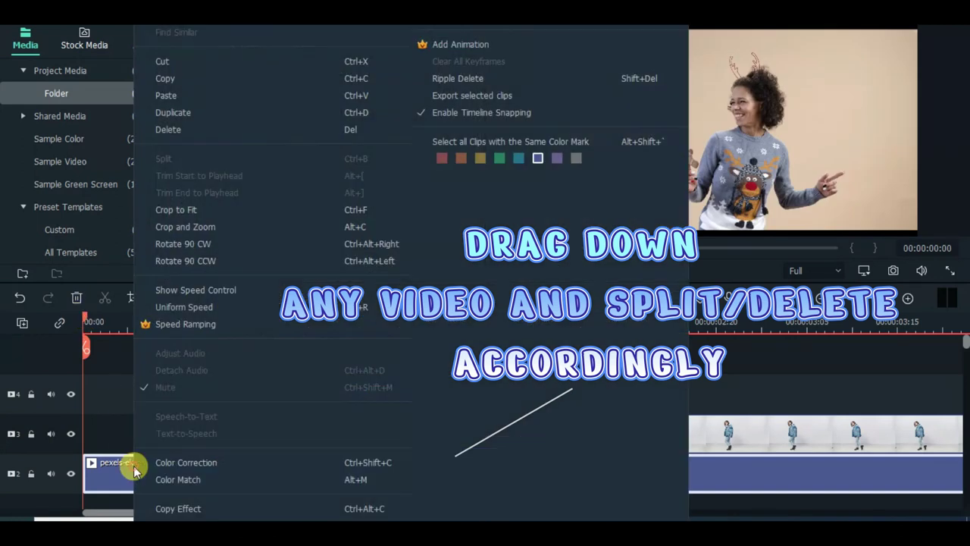
{"action": "left_click", "coordinate": [199, 210]}
Trim the bottom clip to end where the snapshots end, deleting the leftover part
{"action": "left_click_drag", "start_coordinate": [87, 321], "coordinate": [458, 327]}
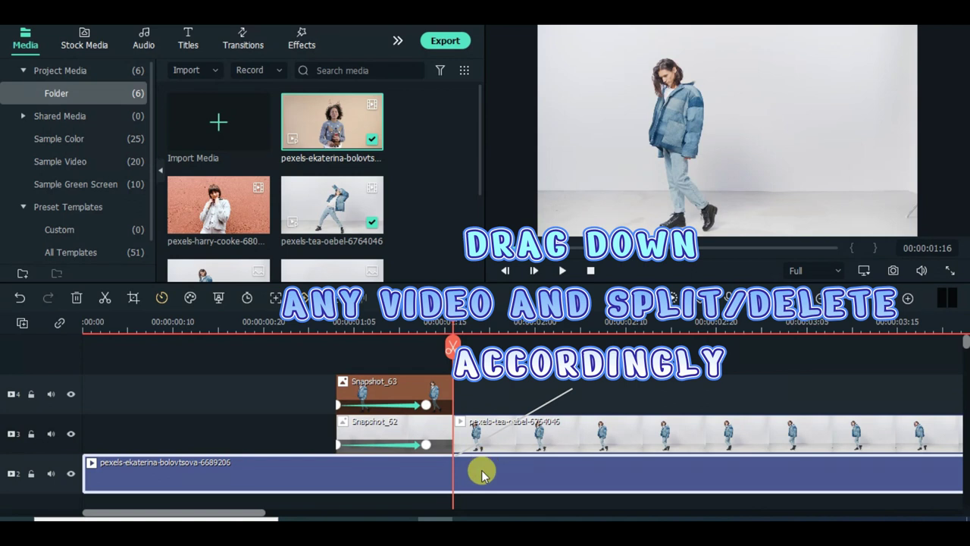
{"action": "left_click", "coordinate": [105, 297]}
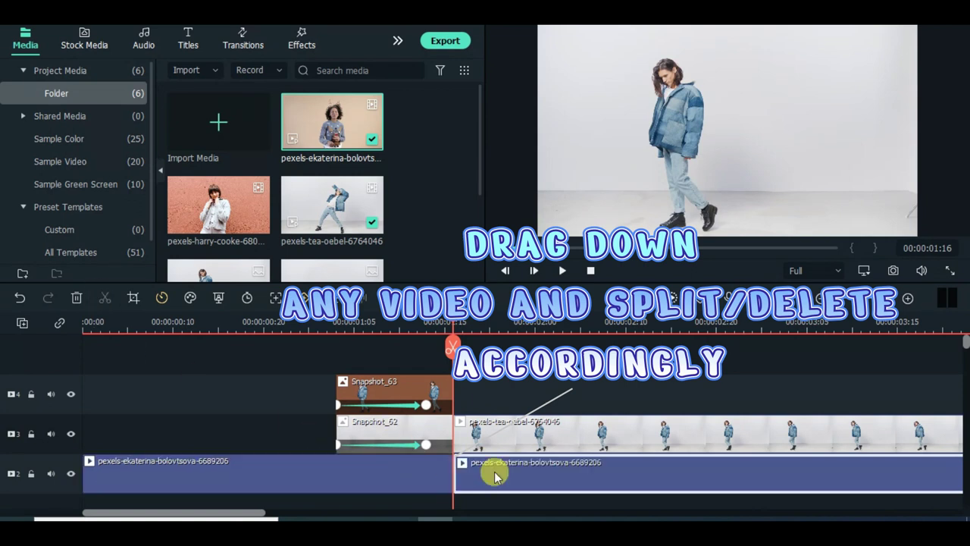
{"action": "left_click", "coordinate": [77, 298]}
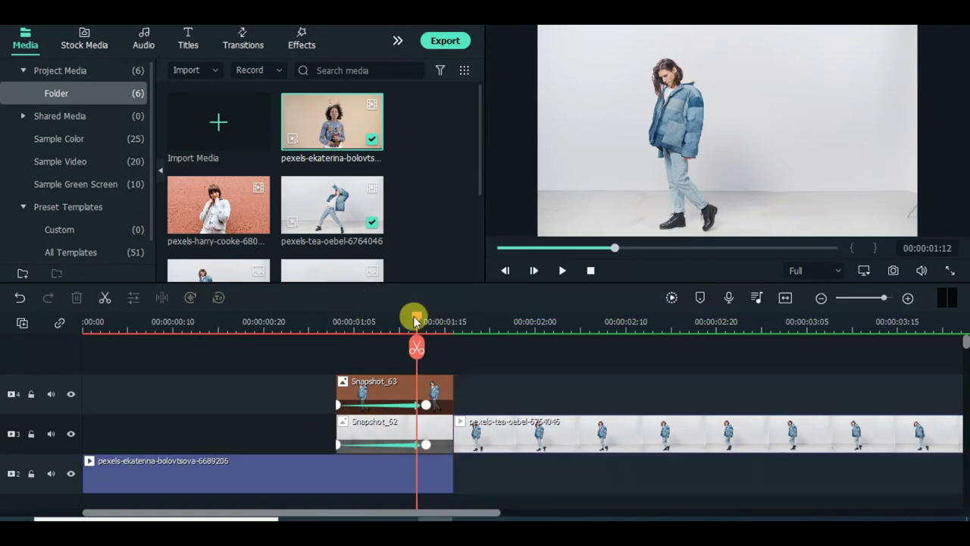
{"action": "left_click", "coordinate": [531, 270]}
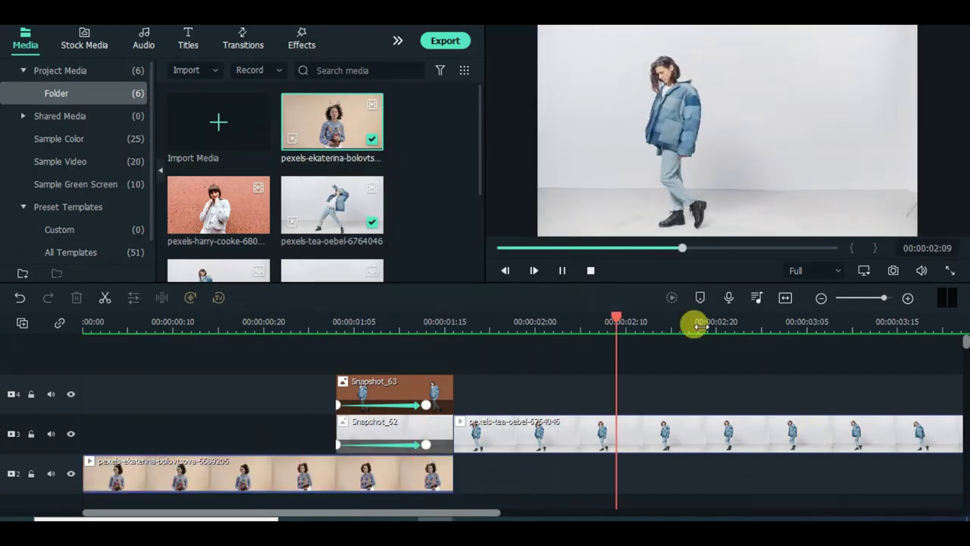
{"action": "left_click", "coordinate": [505, 269]}
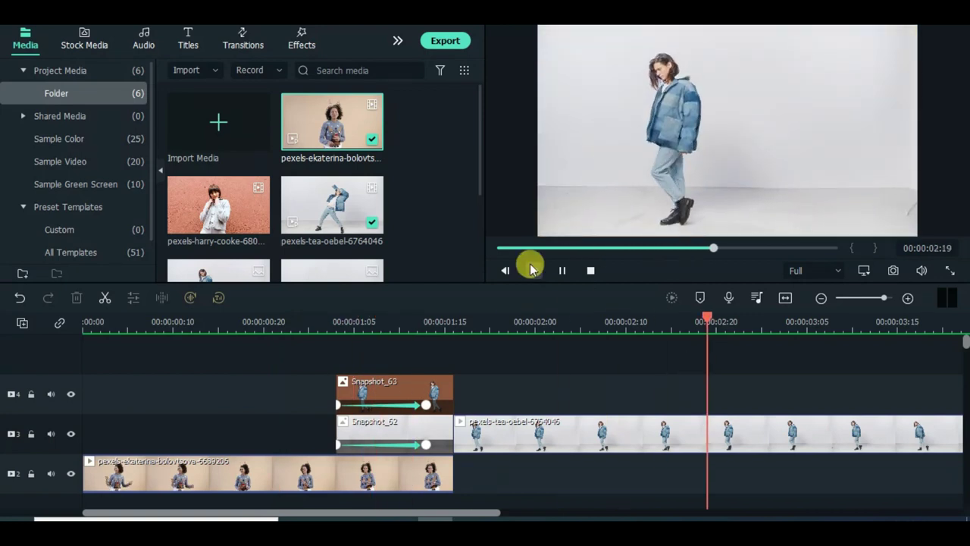
{"action": "left_click", "coordinate": [498, 248]}
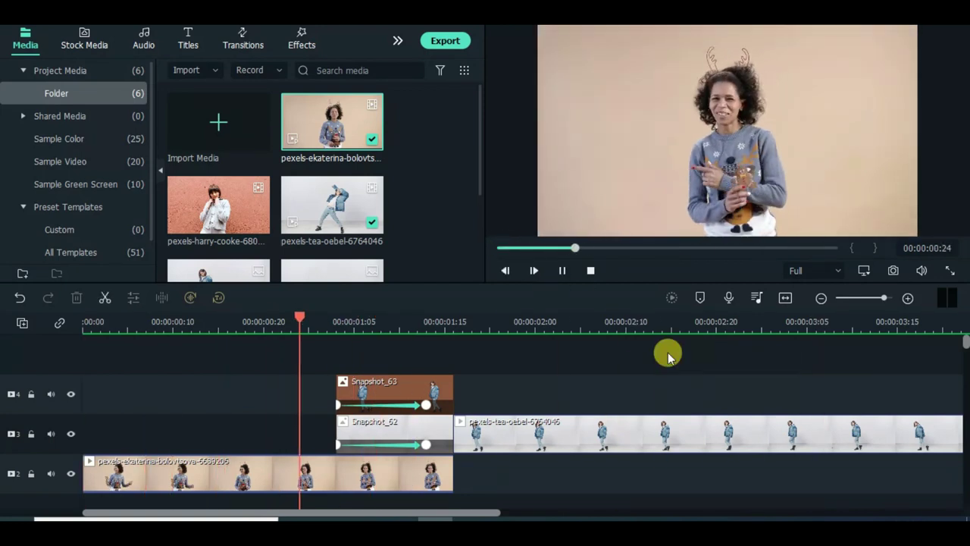
{"action": "left_click", "coordinate": [500, 248]}
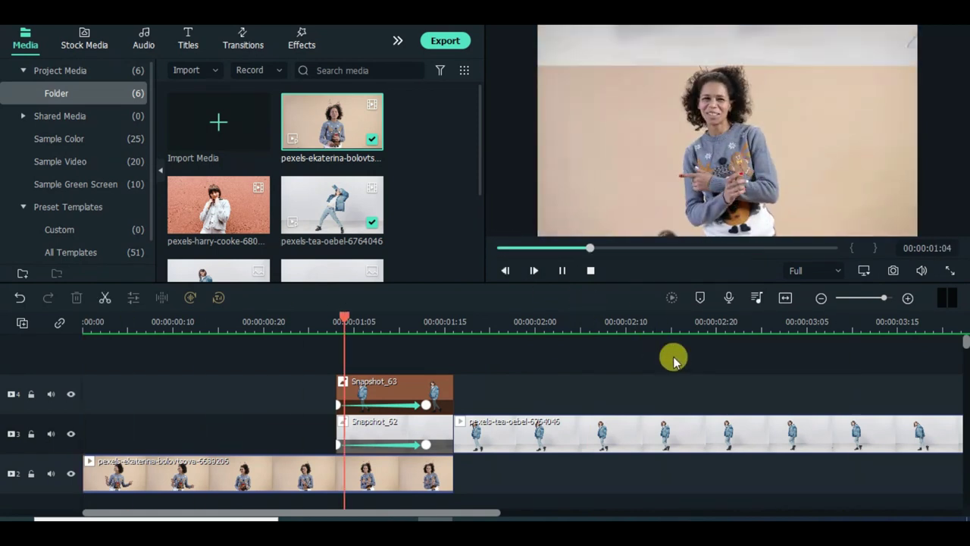